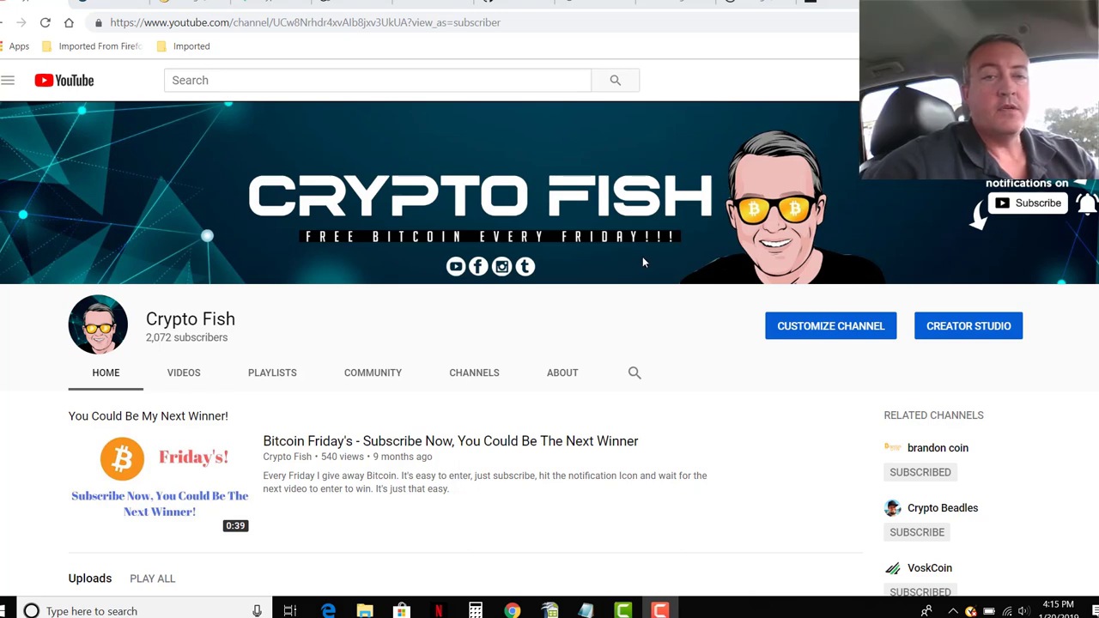
- Glance at the bitcointalk Energi announcement thread, then go back to the energi.world homepage
left_click(271, 9)
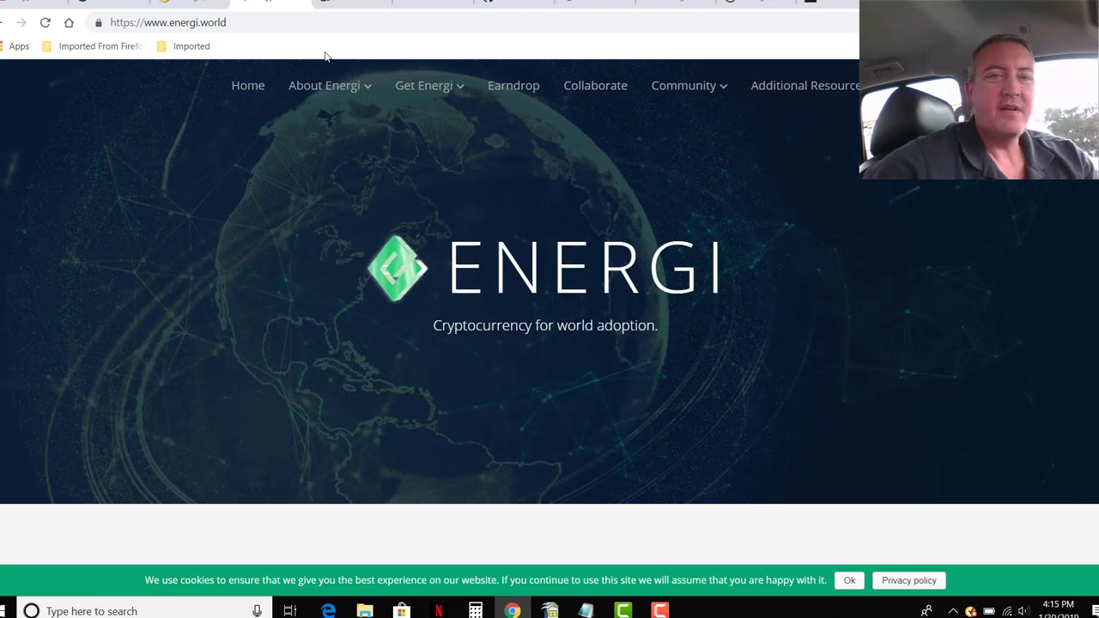
left_click(184, 5)
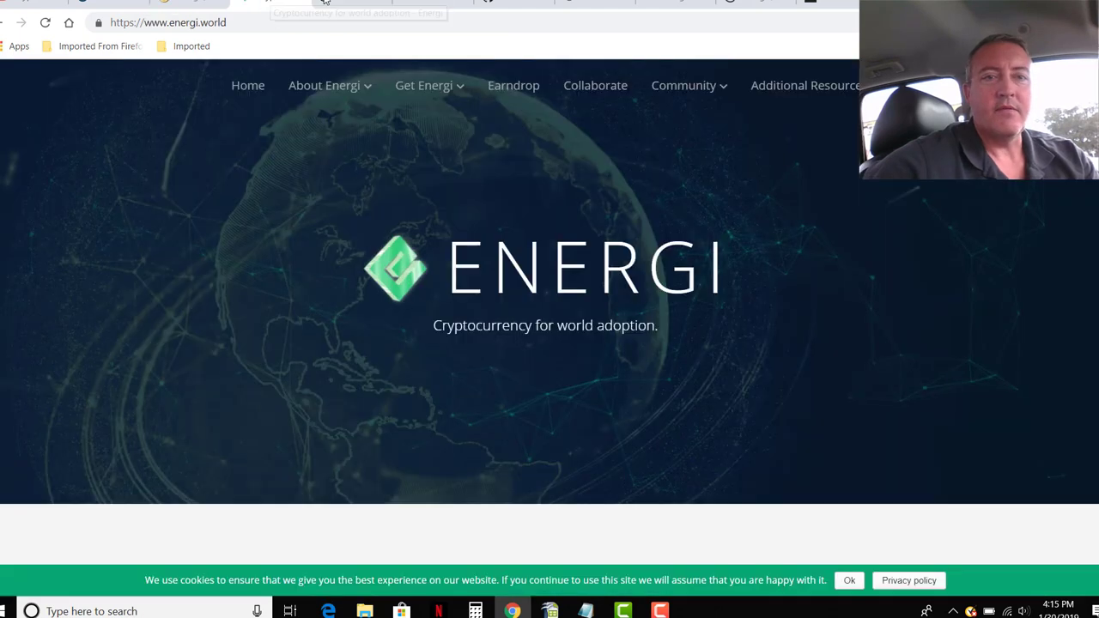
left_click(271, 4)
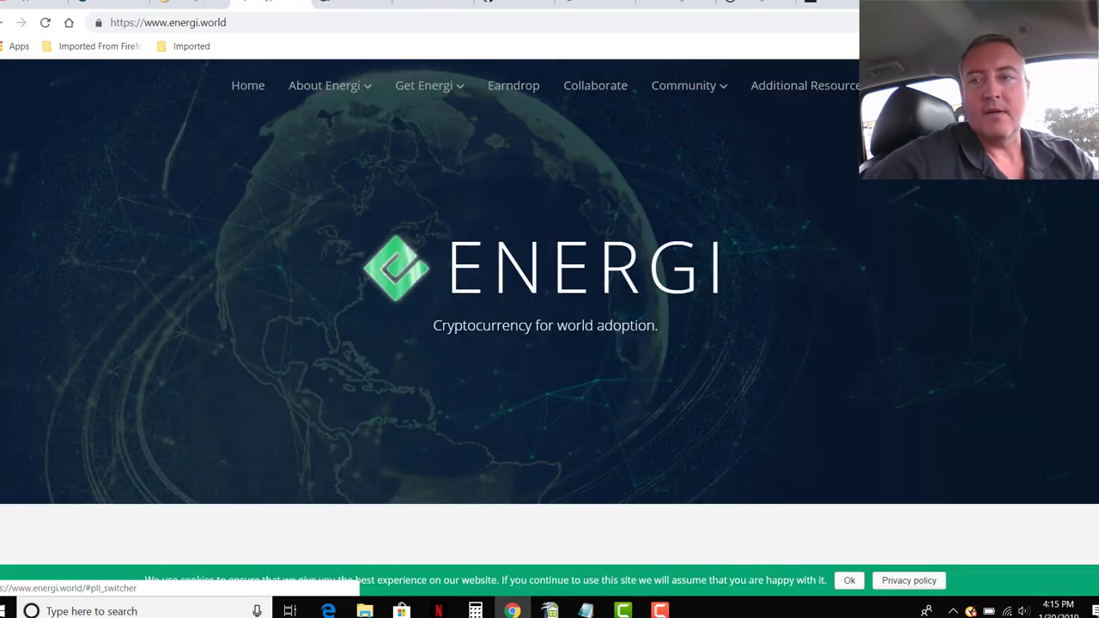
- Scroll the energi.world homepage past Our Mission and How Energi Sets Itself Apart to Energi Coin Specs
scroll(549, 309, "down", 1)
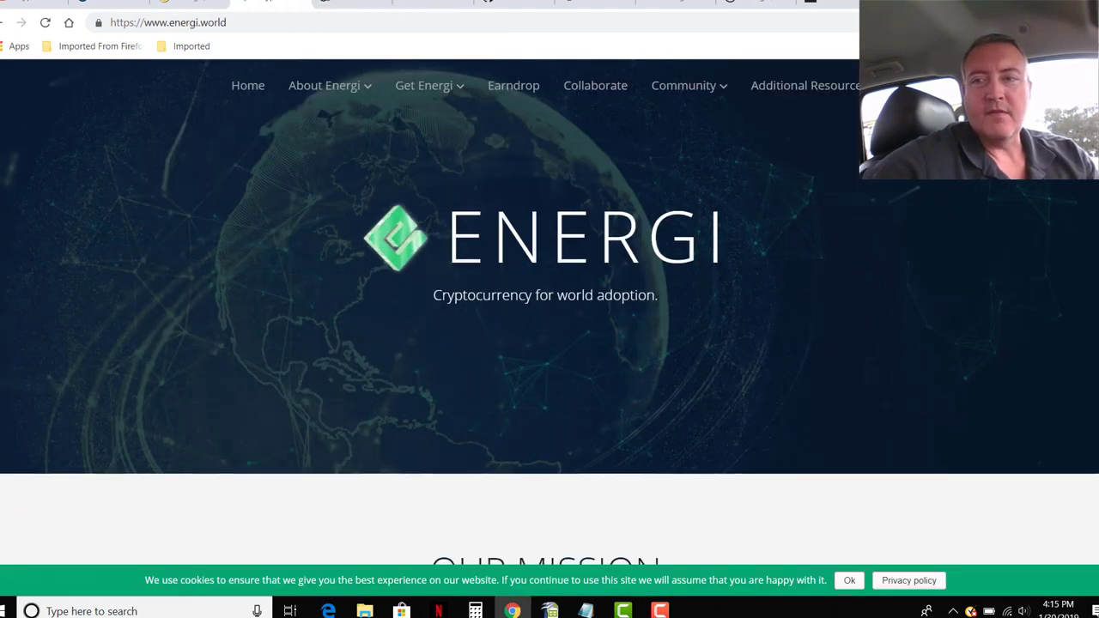
scroll(550, 310, "down", 3)
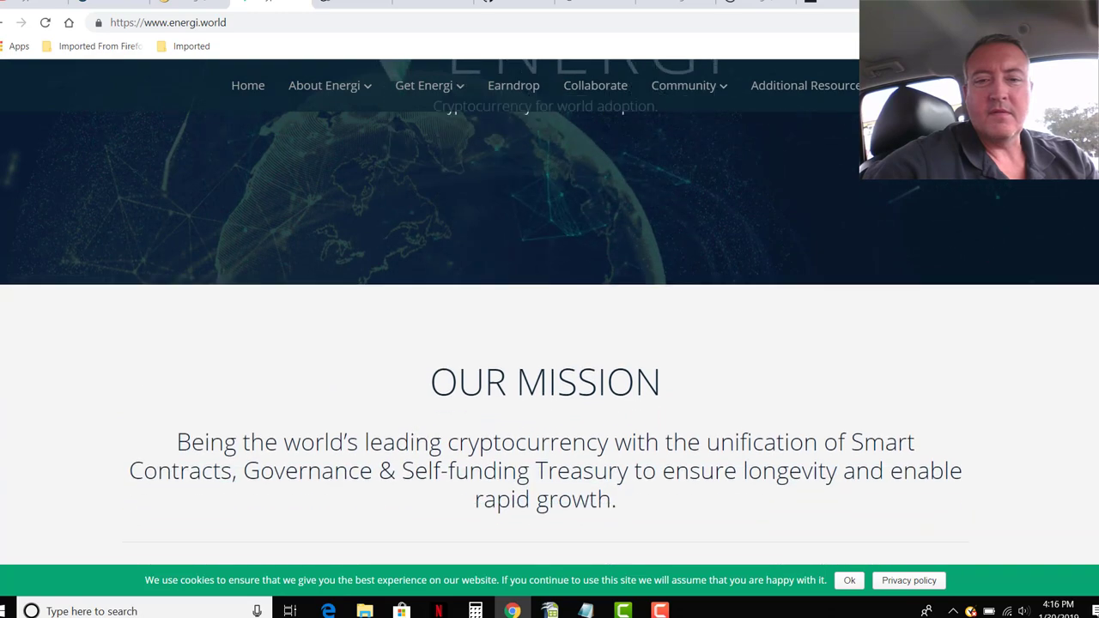
scroll(549, 309, "down", 1)
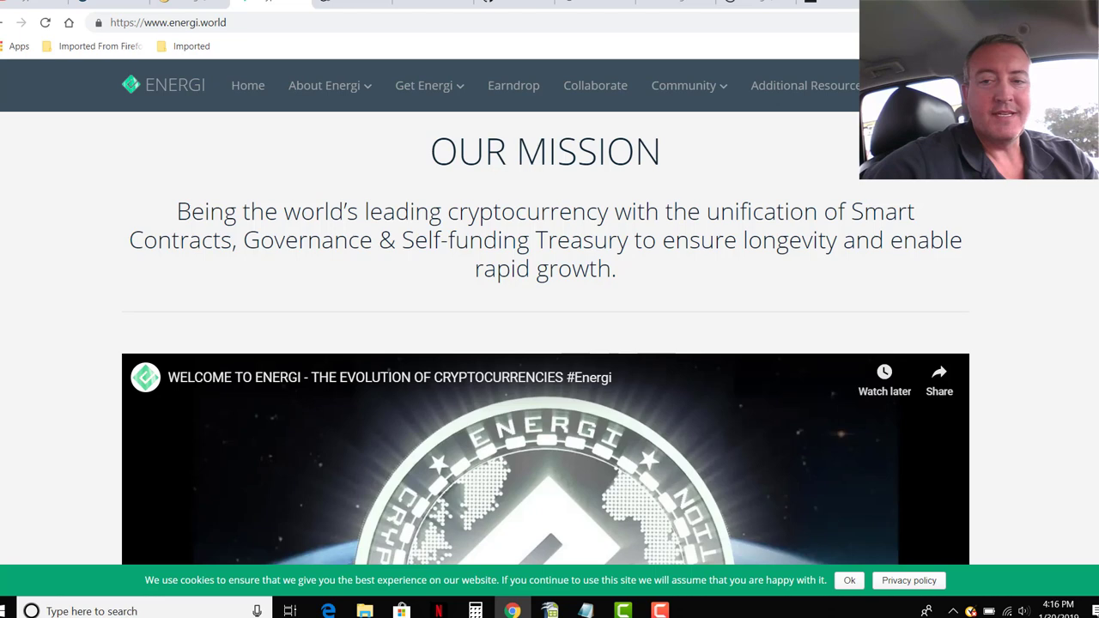
scroll(545, 335, "down", 8)
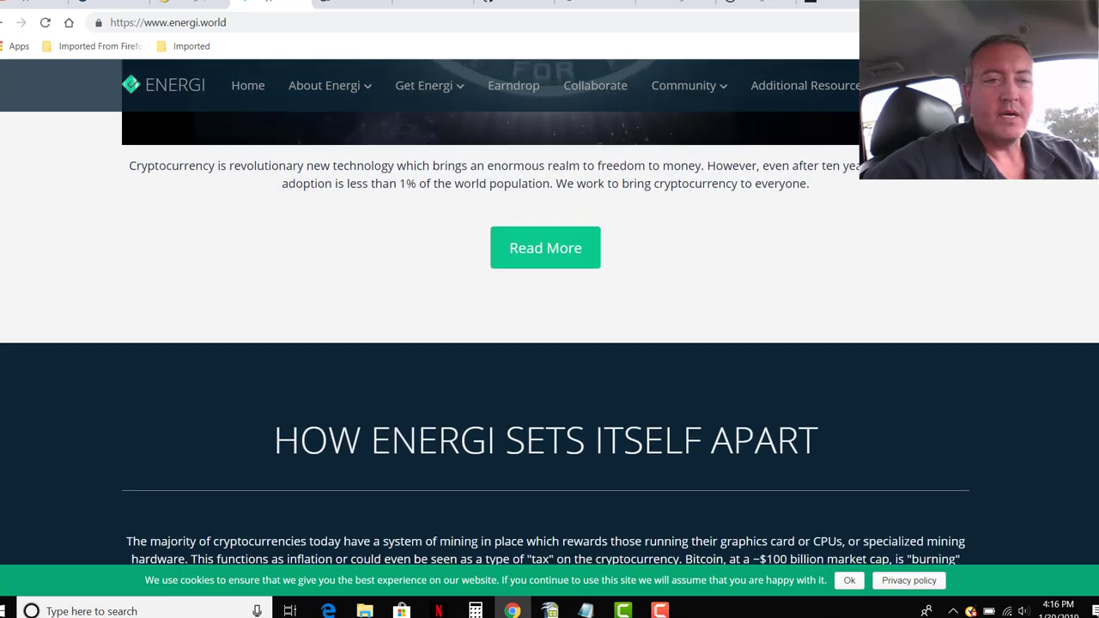
scroll(550, 312, "down", 3)
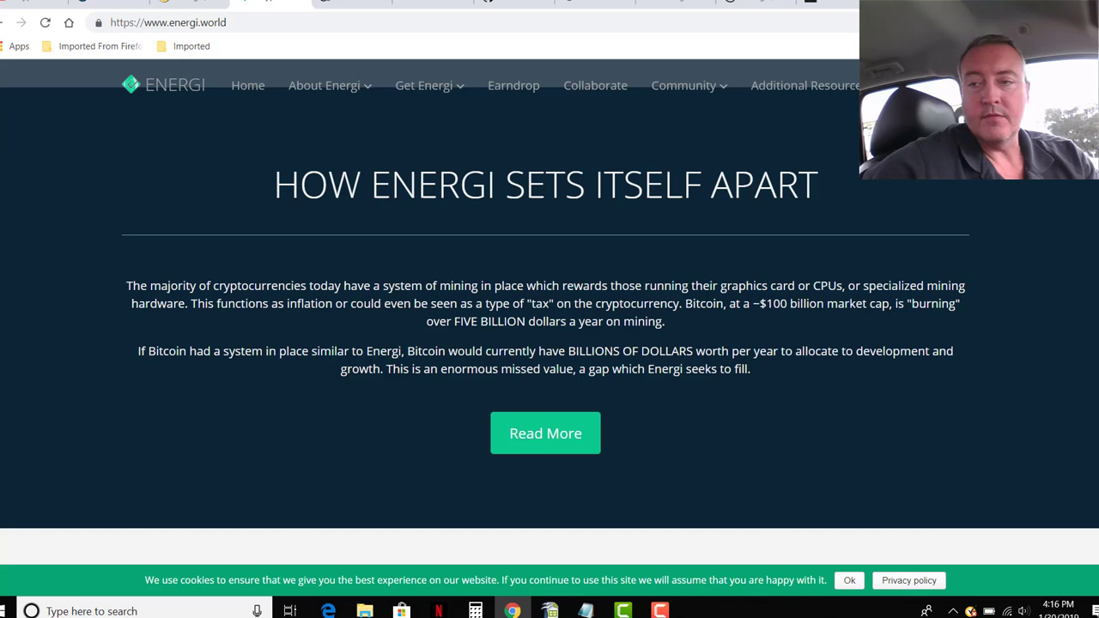
scroll(550, 309, "down", 1)
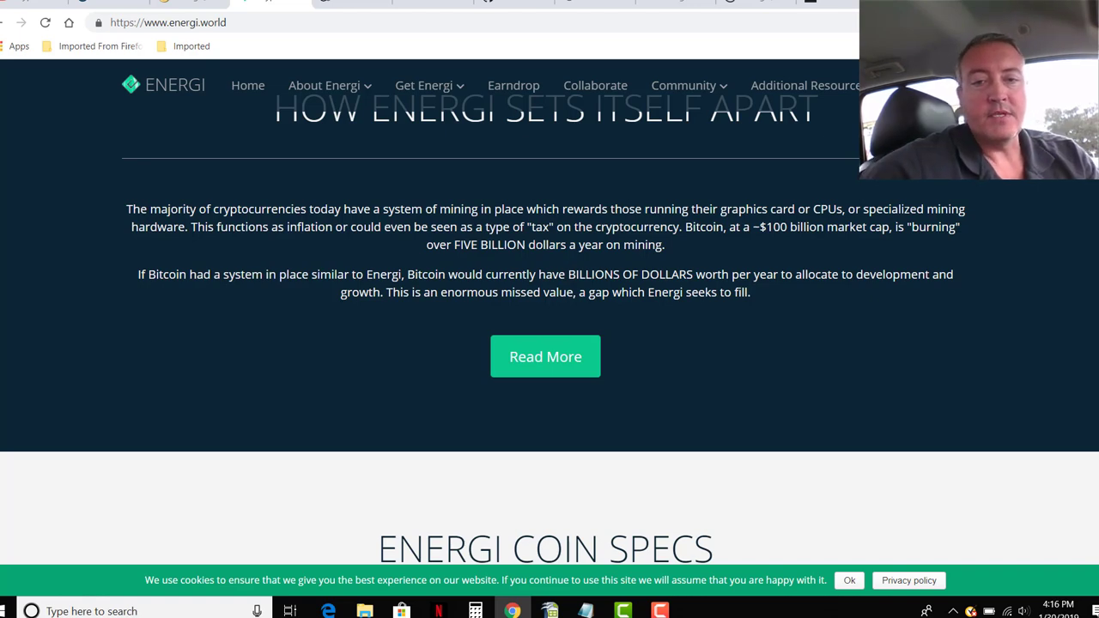
- Skim down to Where We Are Headed and back, then switch to the bitcointalk Energi thread
scroll(550, 301, "down", 7)
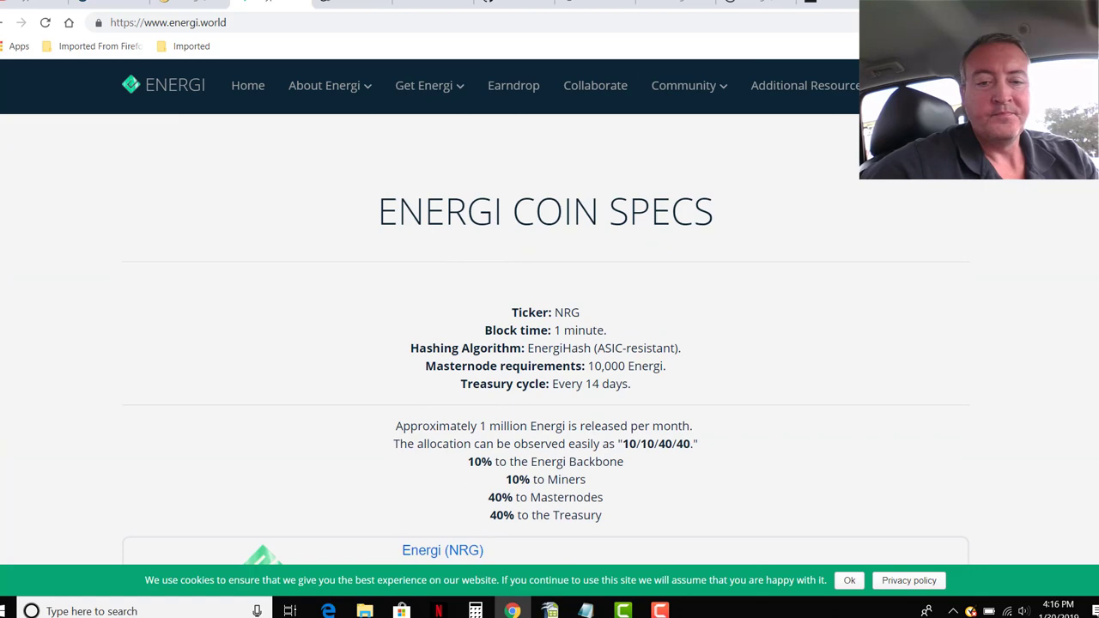
scroll(549, 318, "down", 6)
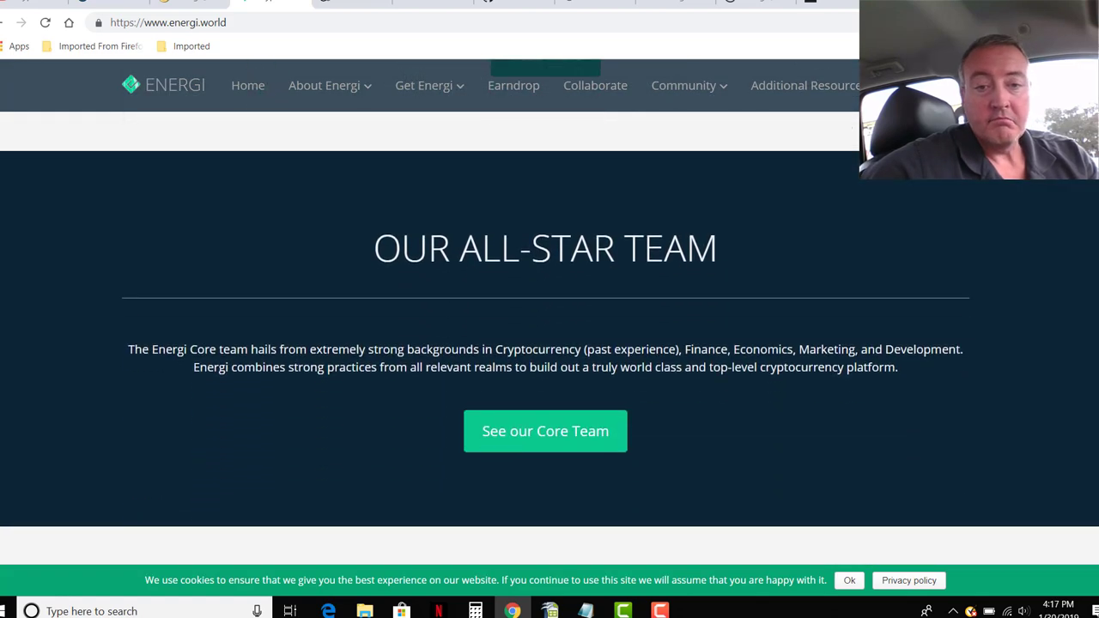
scroll(550, 318, "down", 5)
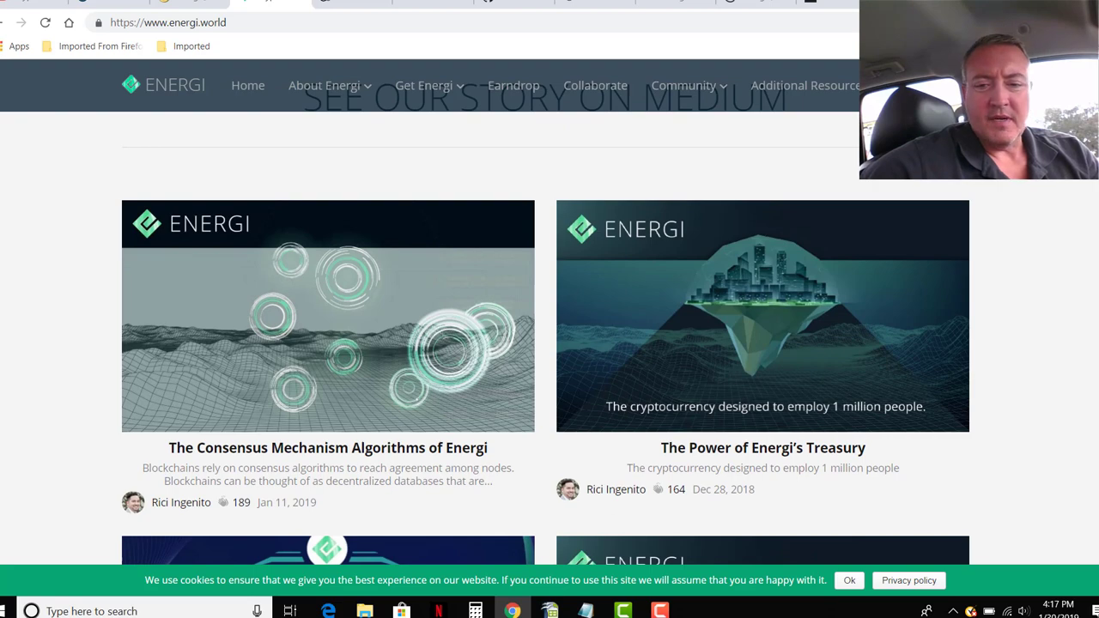
scroll(550, 318, "down", 6)
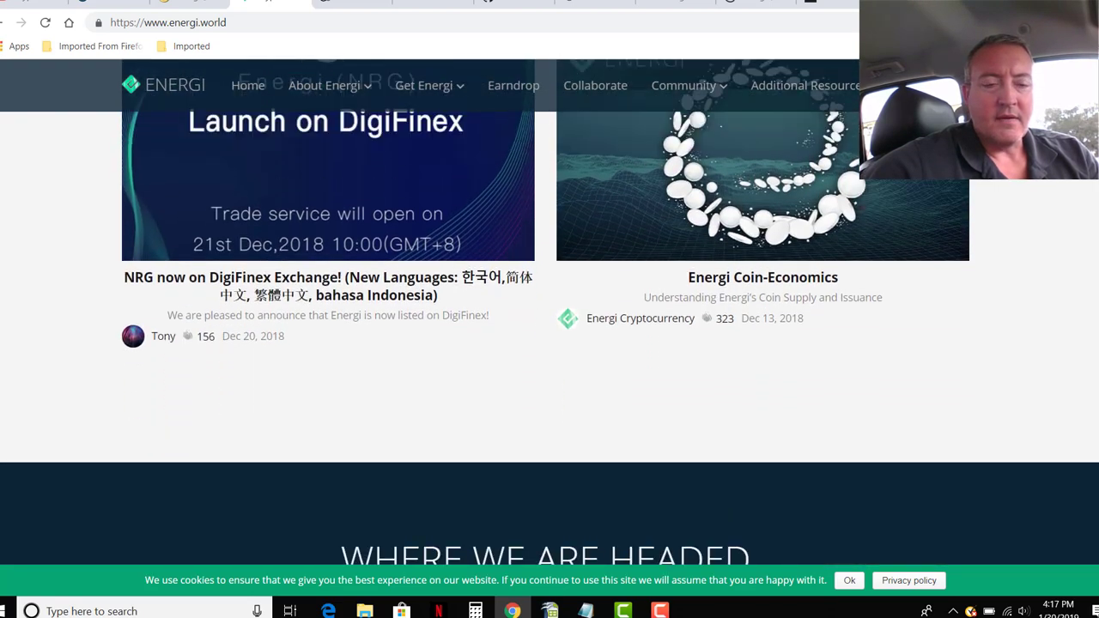
scroll(550, 318, "down", 3)
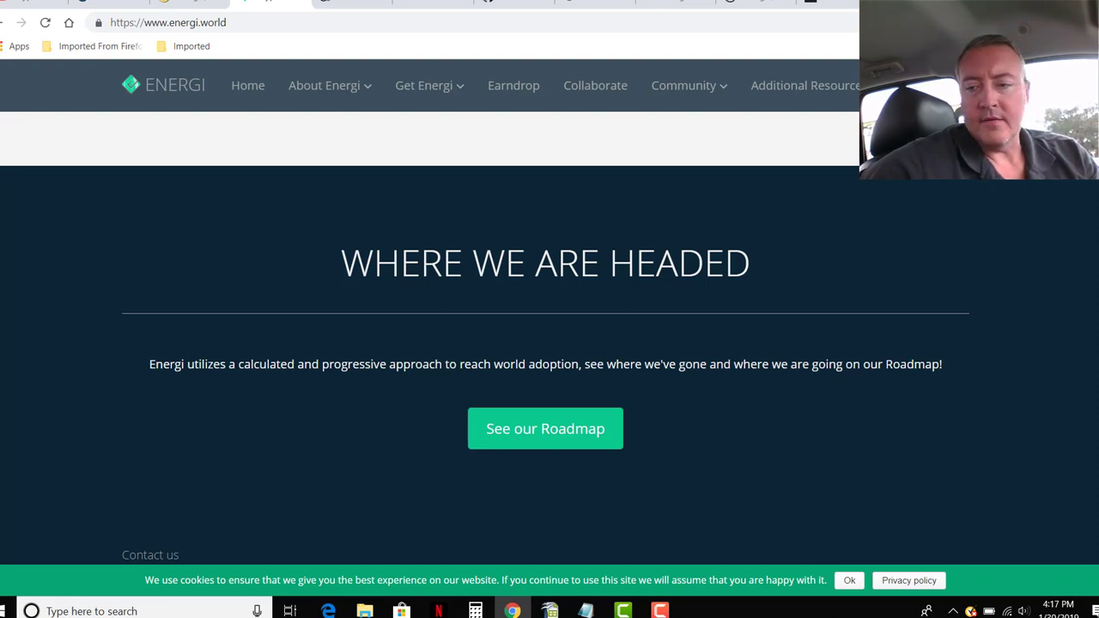
scroll(550, 317, "up", 15)
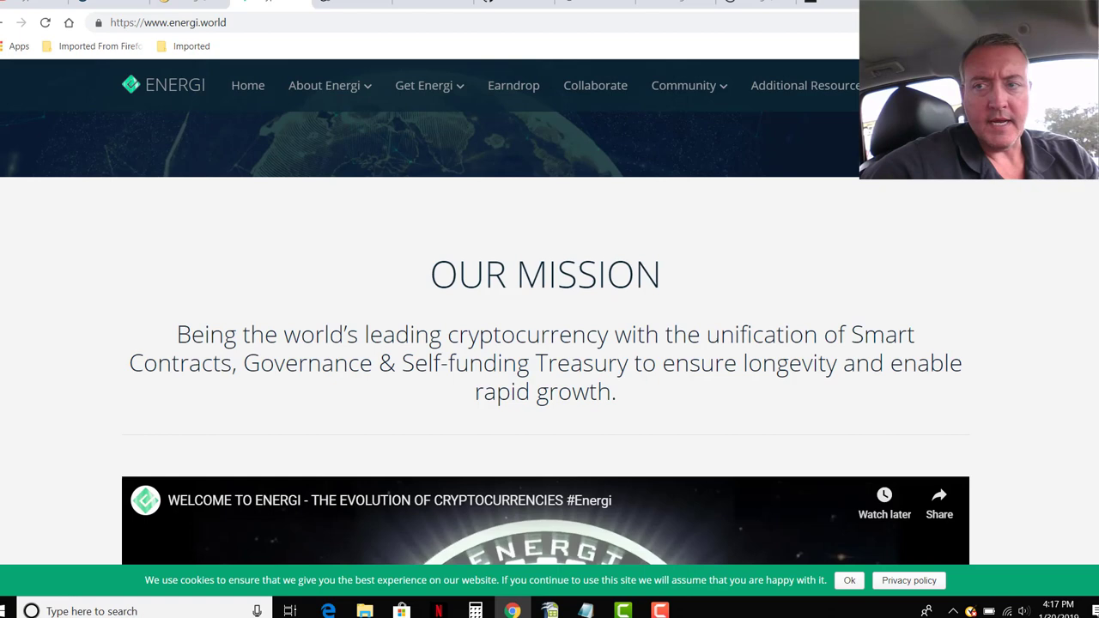
key("ctrl+shift+Tab")
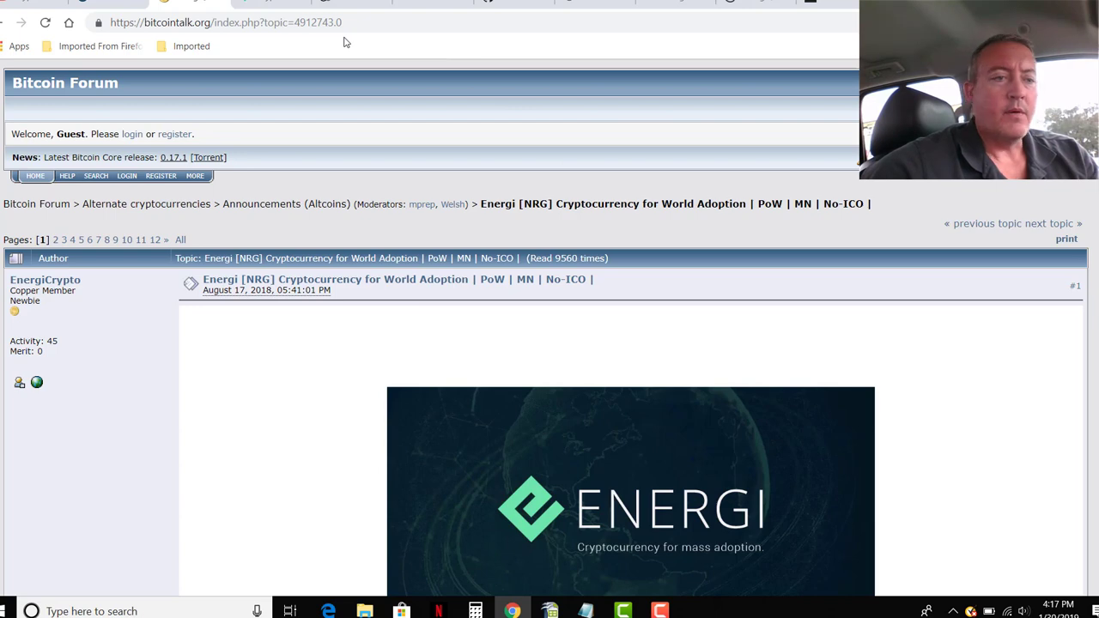
- Go through energi.world's Get Energi > Wallets page to the Downloads page listing Energi Miner v2.2.1
left_click(277, 4)
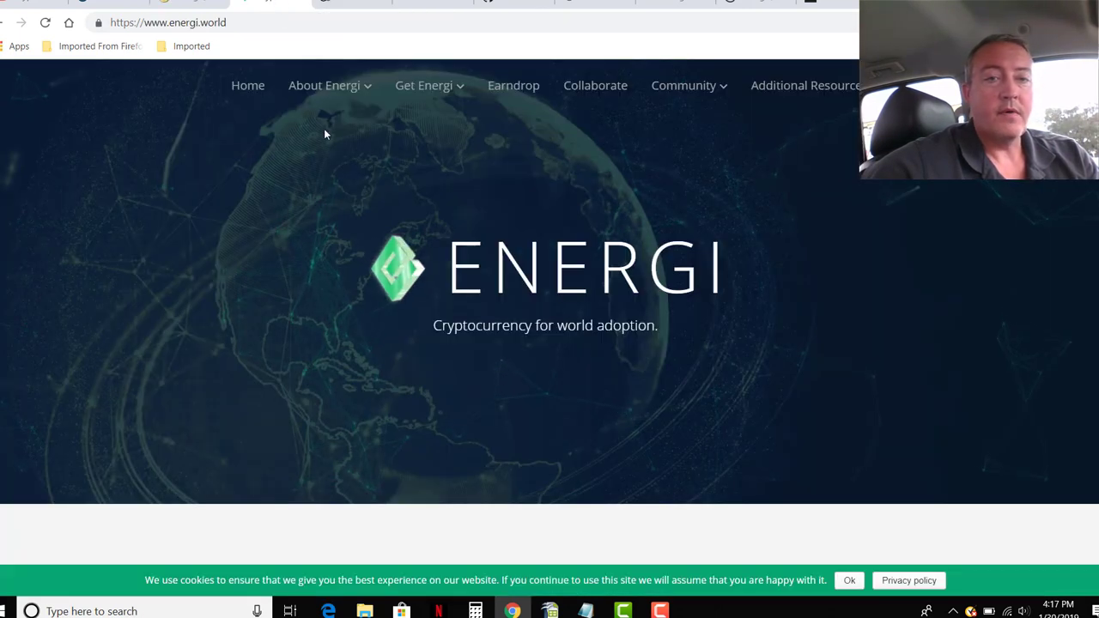
mouse_move(458, 95)
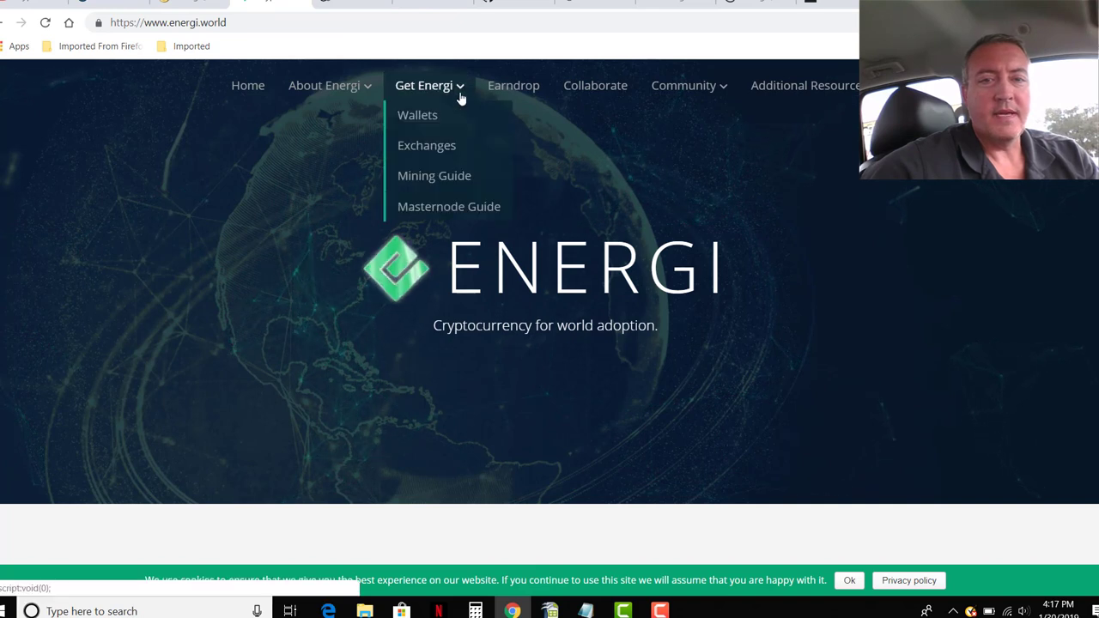
left_click(436, 117)
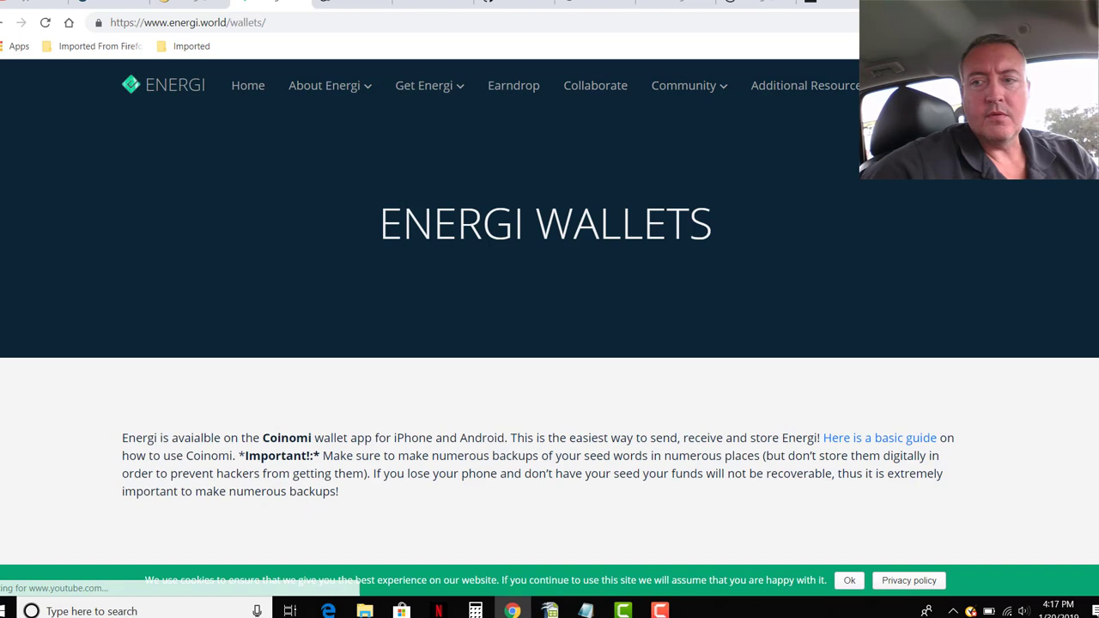
scroll(549, 344, "down", 2)
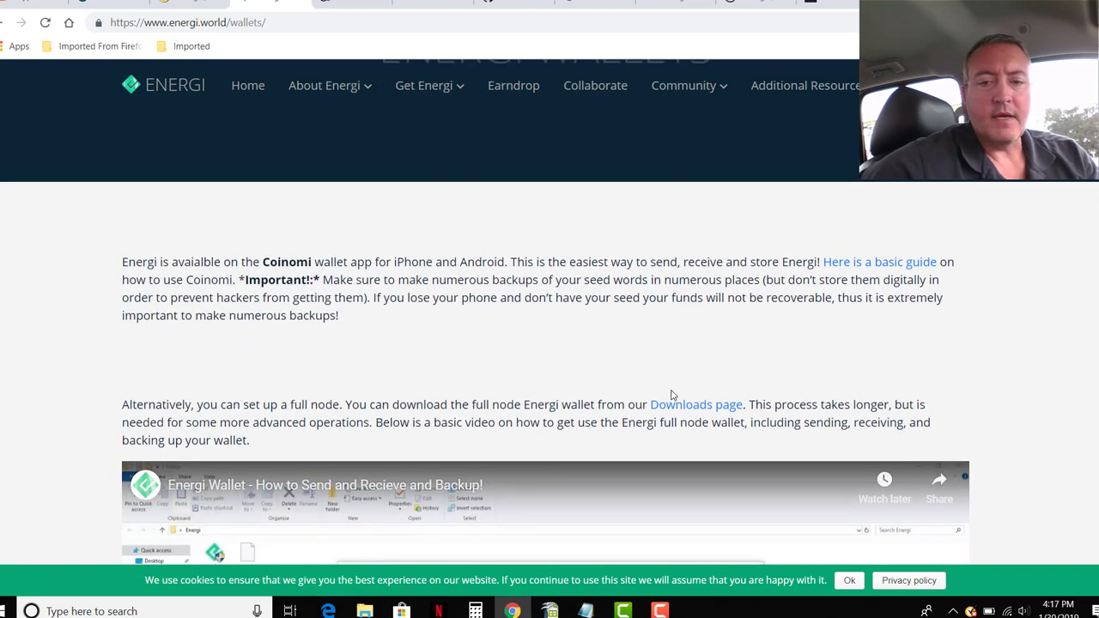
left_click(696, 404)
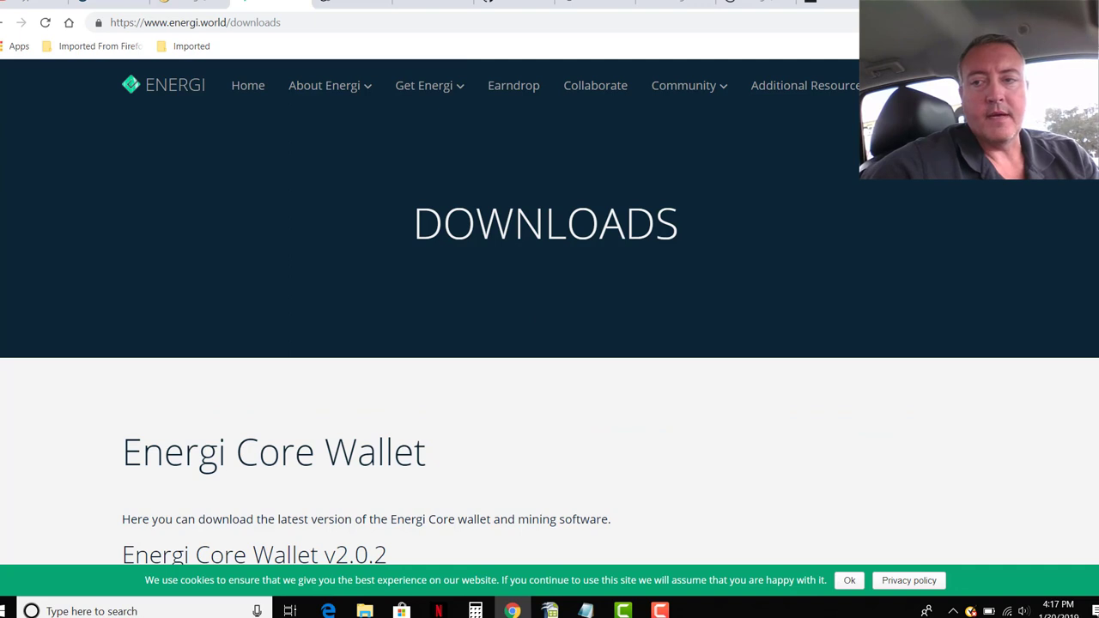
scroll(550, 344, "down", 3)
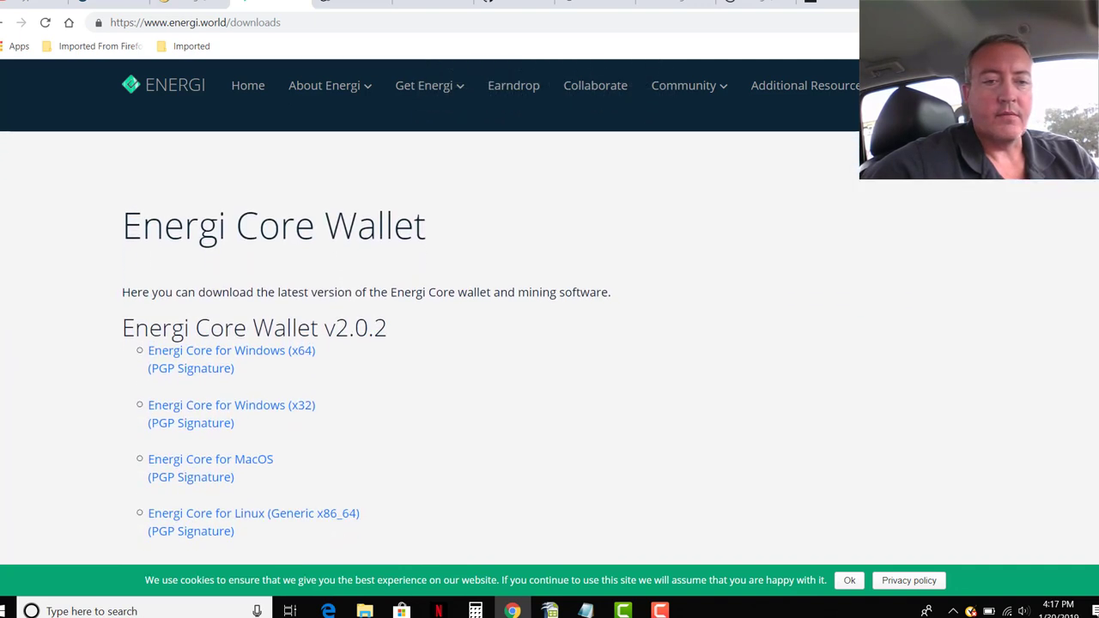
scroll(291, 151, "down", 1)
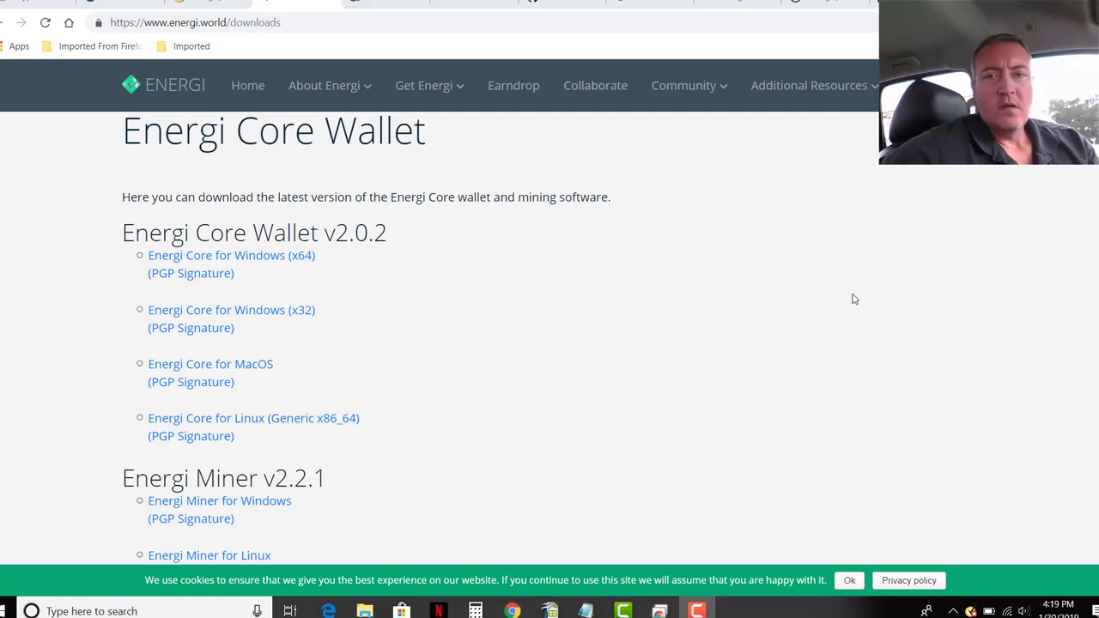
- Bring up the remote rig's desktop and move the Miners folder and Remote Desktop windows aside
left_click(659, 611)
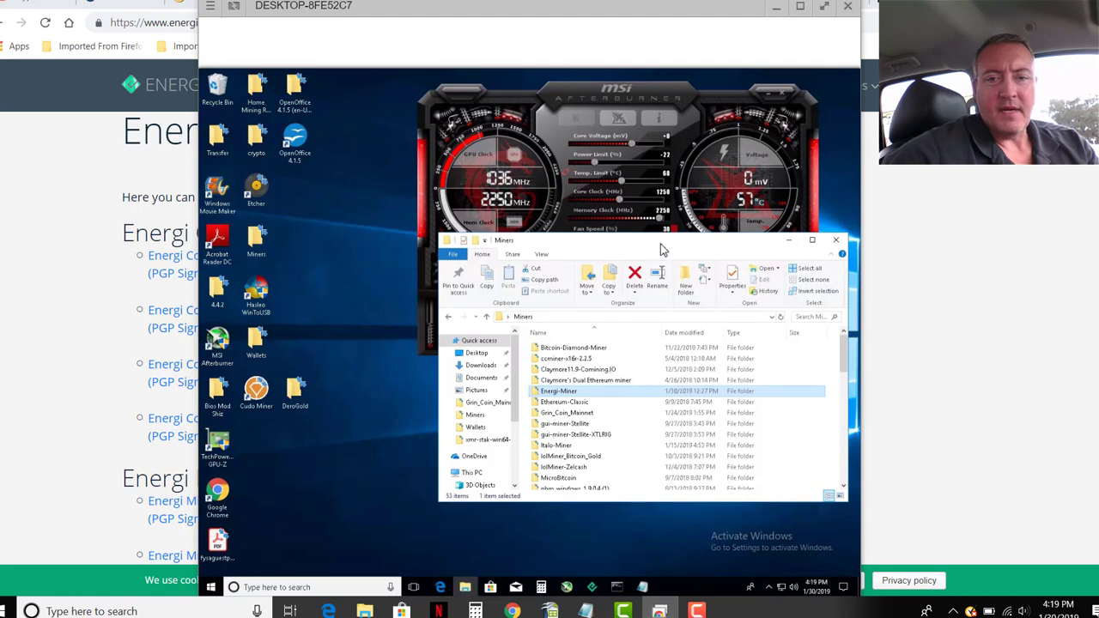
left_click_drag(661, 249, 623, 206)
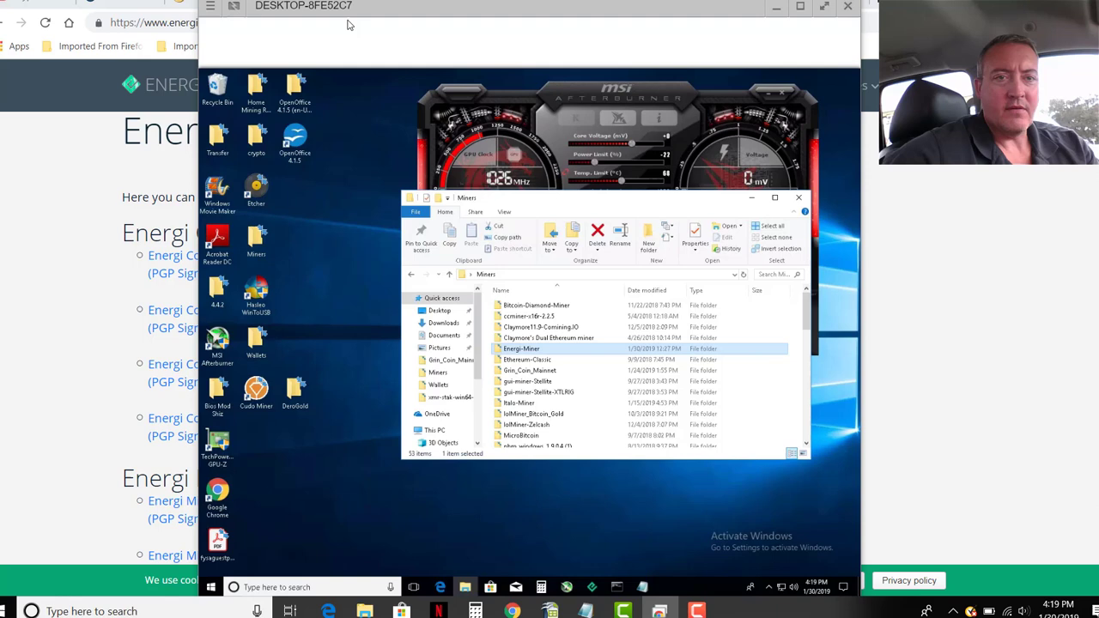
left_click_drag(373, 13, 518, 18)
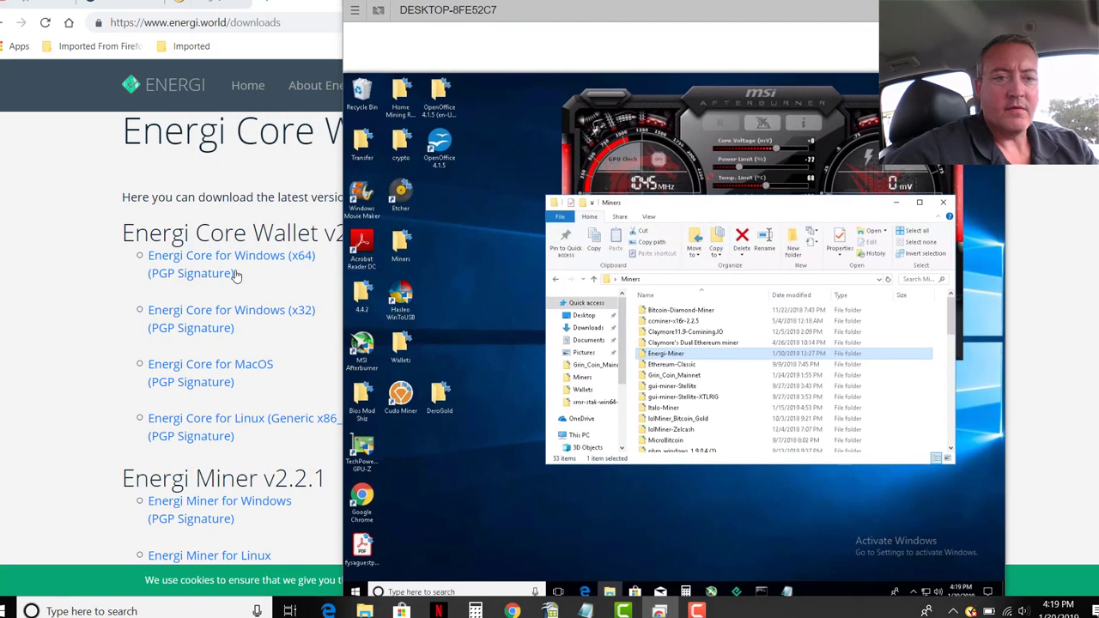
- Open Wallets > Energi on the rig to show the Energi Core shortcut and setup file
left_click(403, 345)
double_click(403, 345)
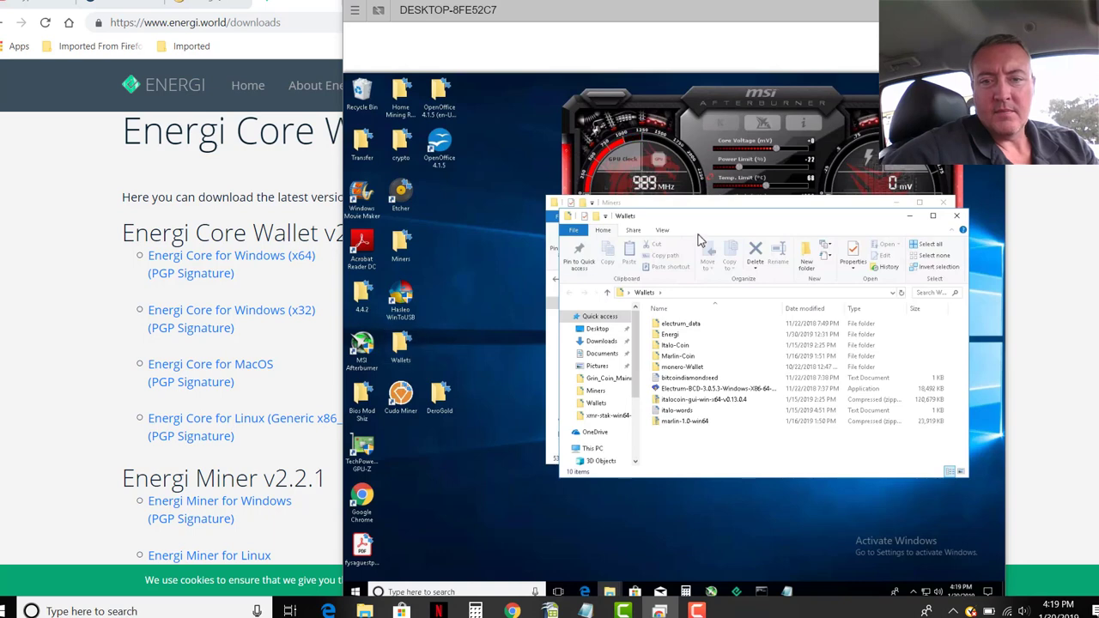
left_click_drag(693, 216, 640, 176)
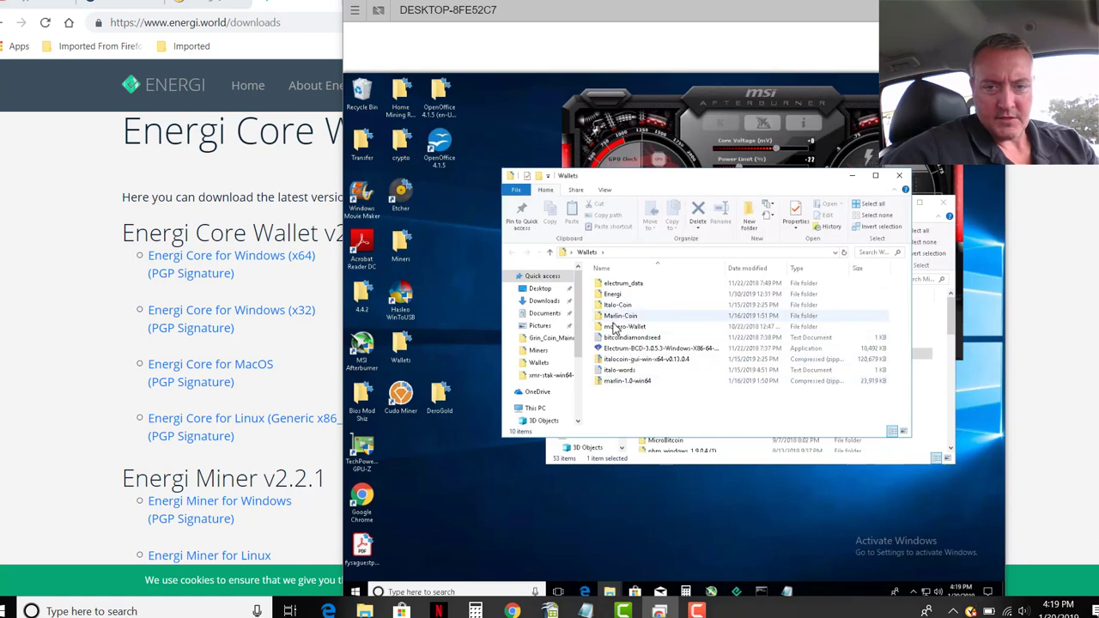
double_click(619, 295)
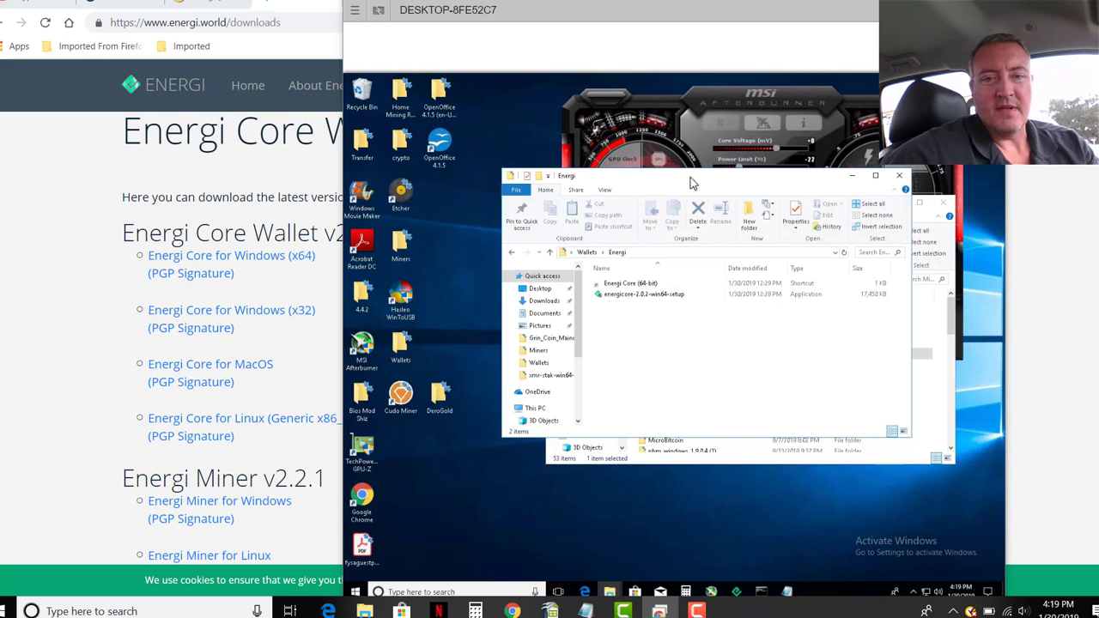
left_click_drag(694, 182, 676, 153)
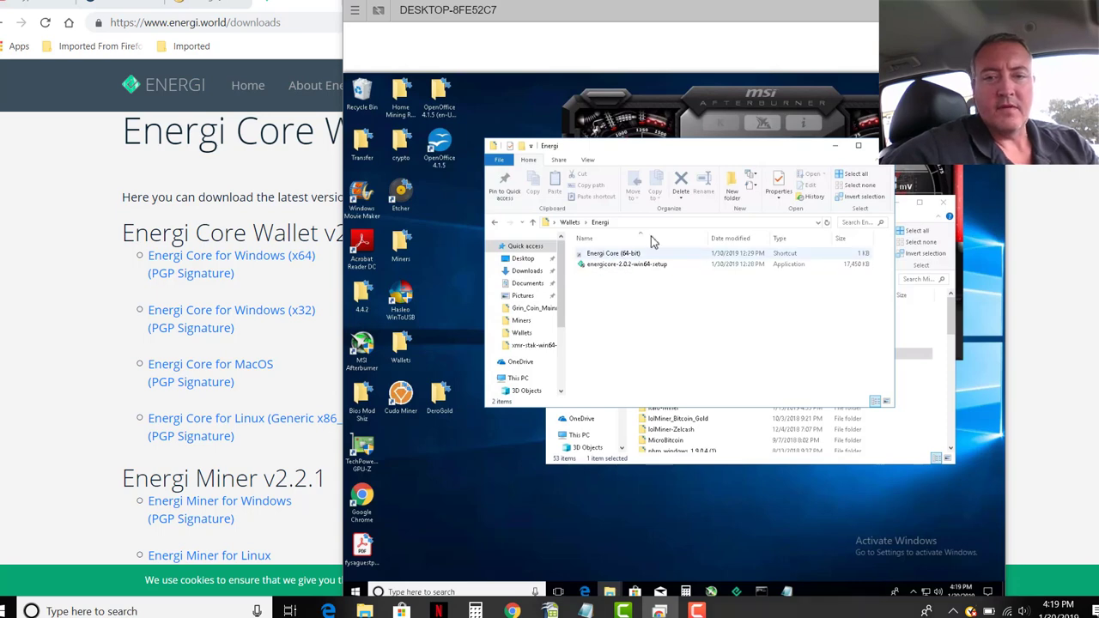
left_click_drag(713, 17, 712, 11)
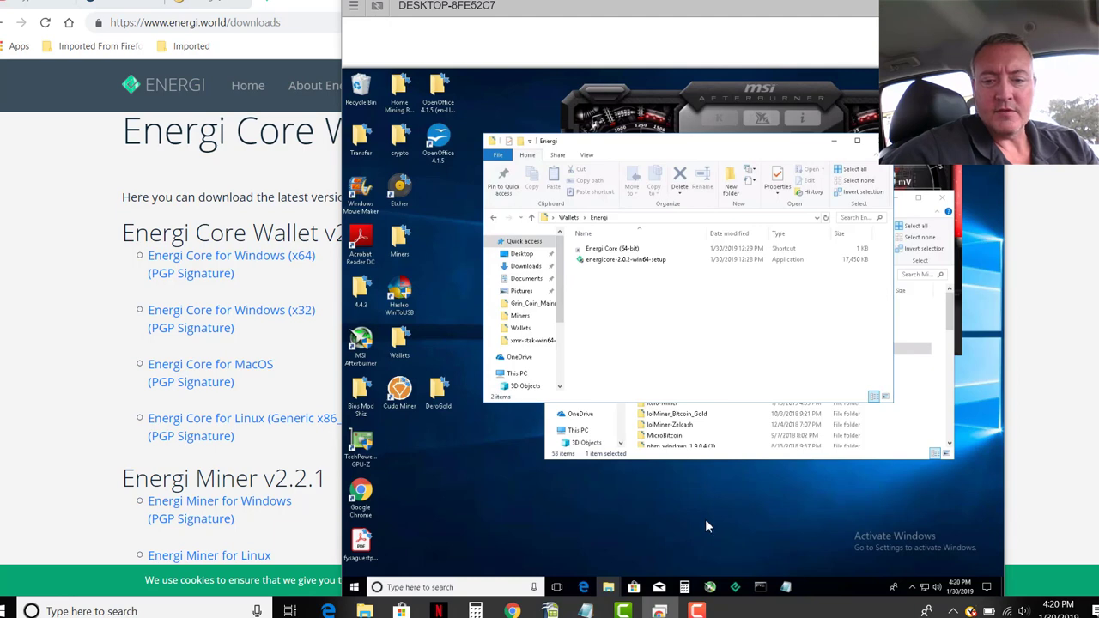
- Launch Energi Core and review the Mining AMD payment request on the Receive page
left_click(736, 588)
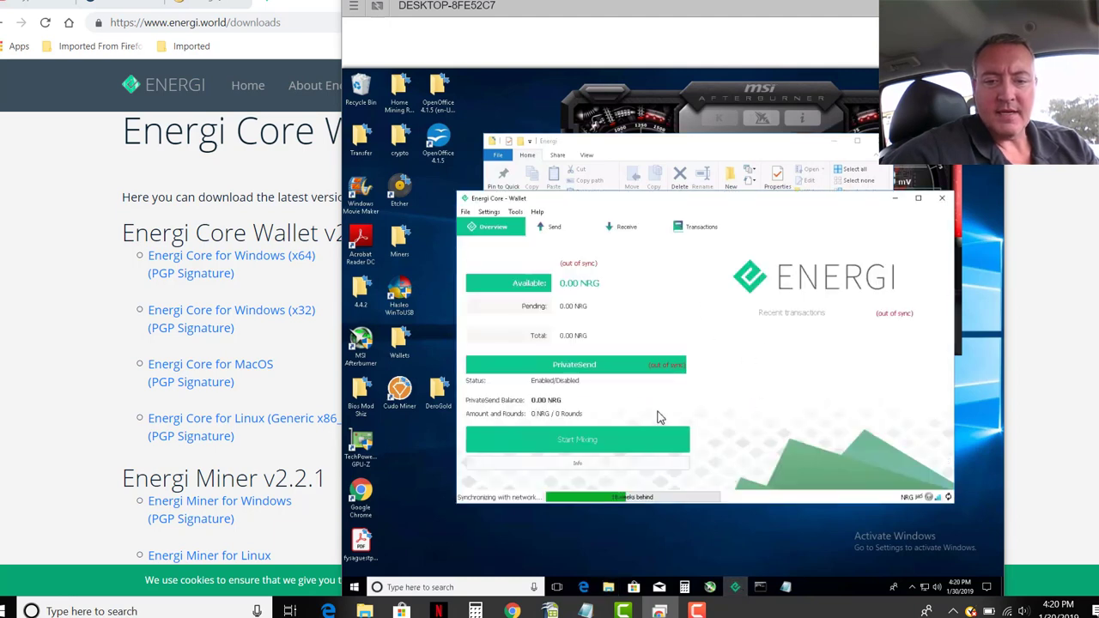
mouse_move(612, 505)
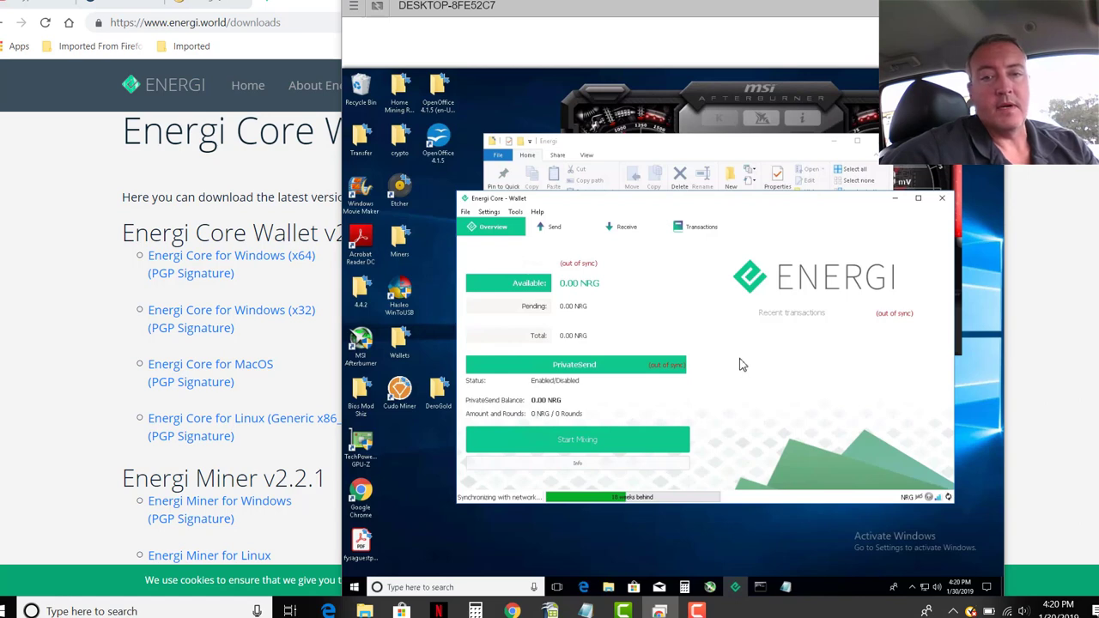
left_click(627, 227)
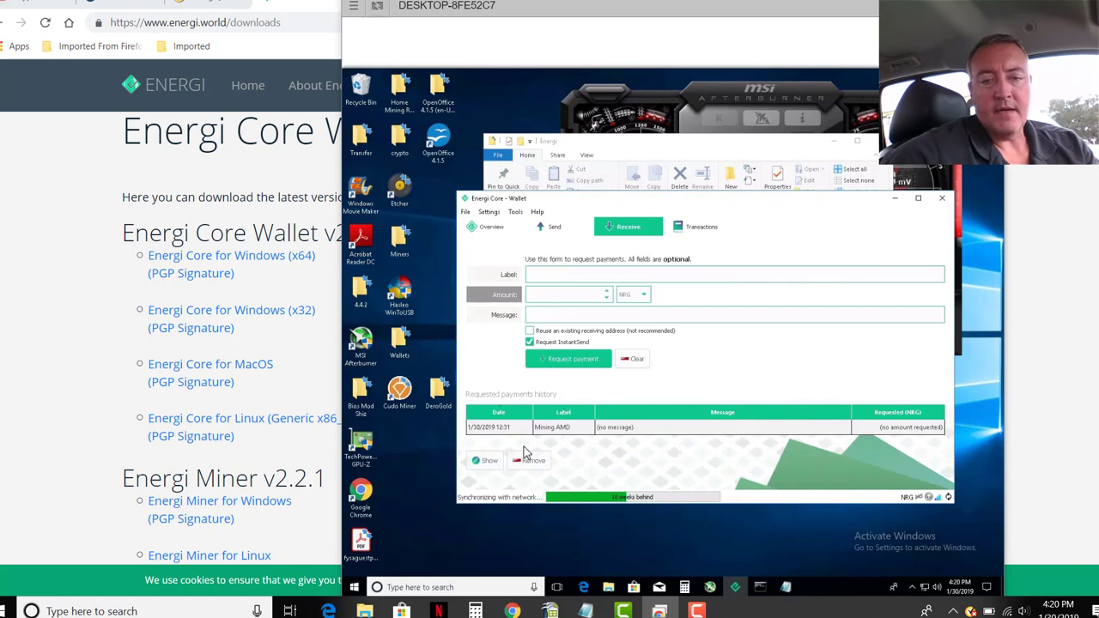
left_click(486, 461)
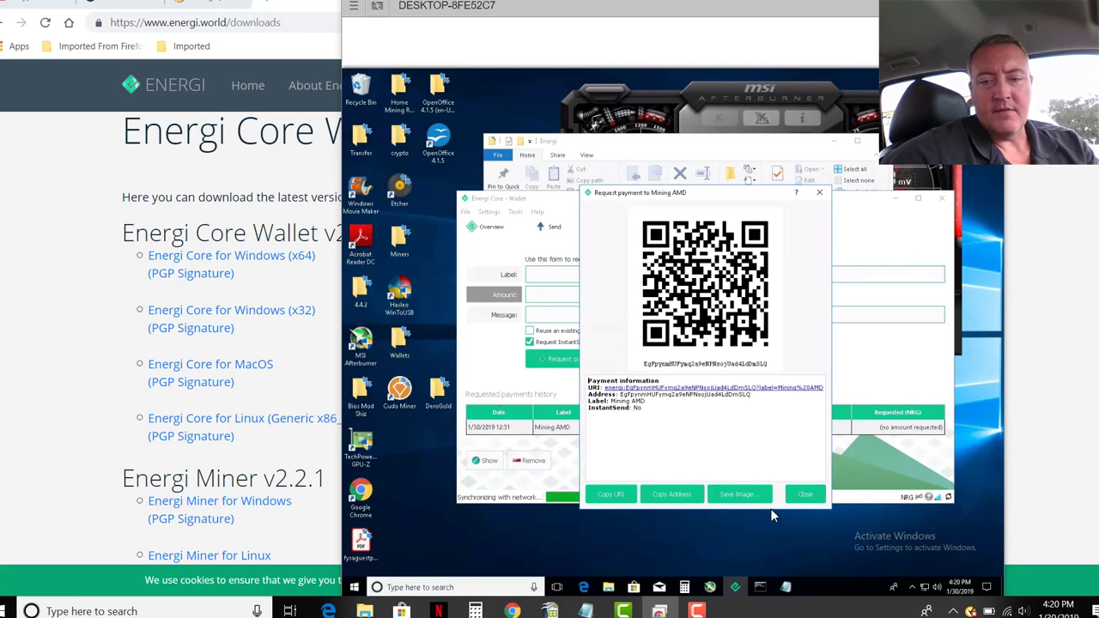
left_click(802, 496)
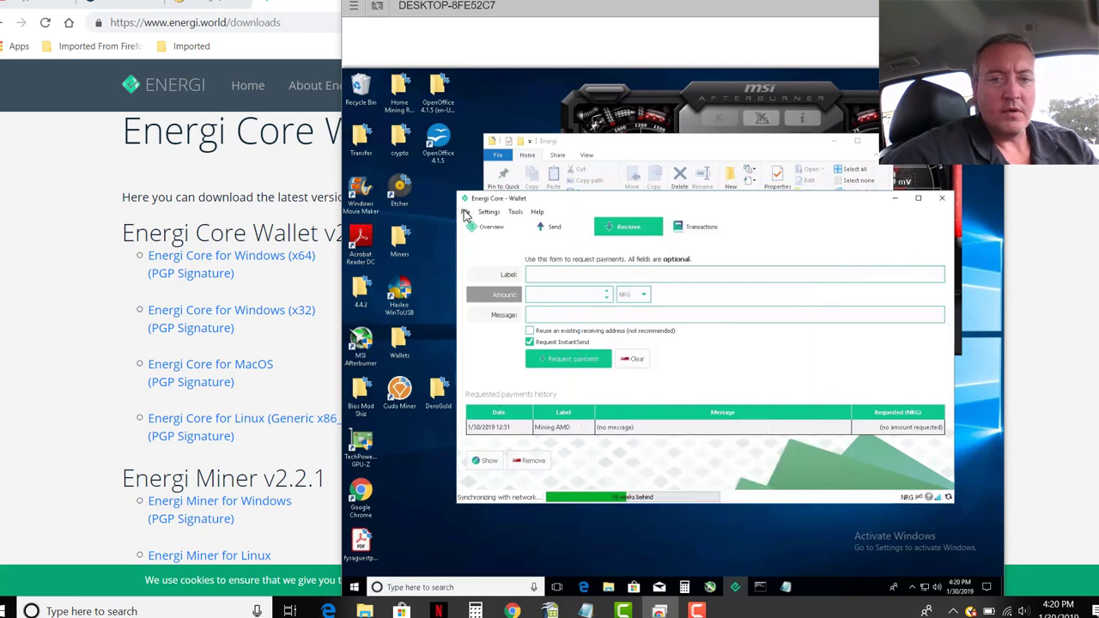
left_click(481, 228)
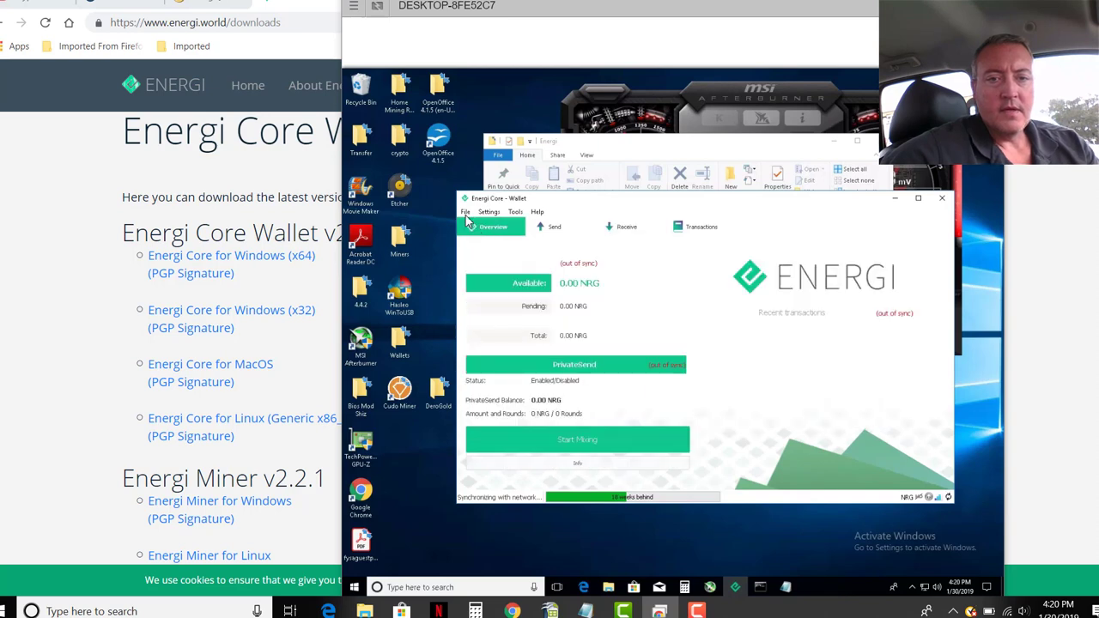
- Open File > Receiving addresses and select the Mining AMD address
left_click(465, 212)
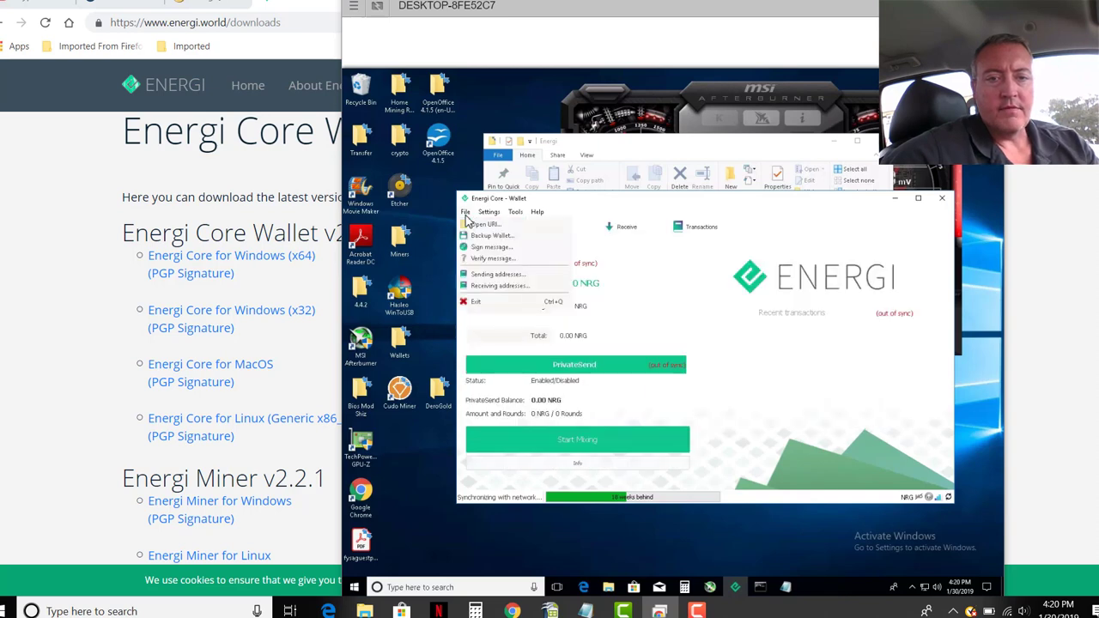
left_click(500, 285)
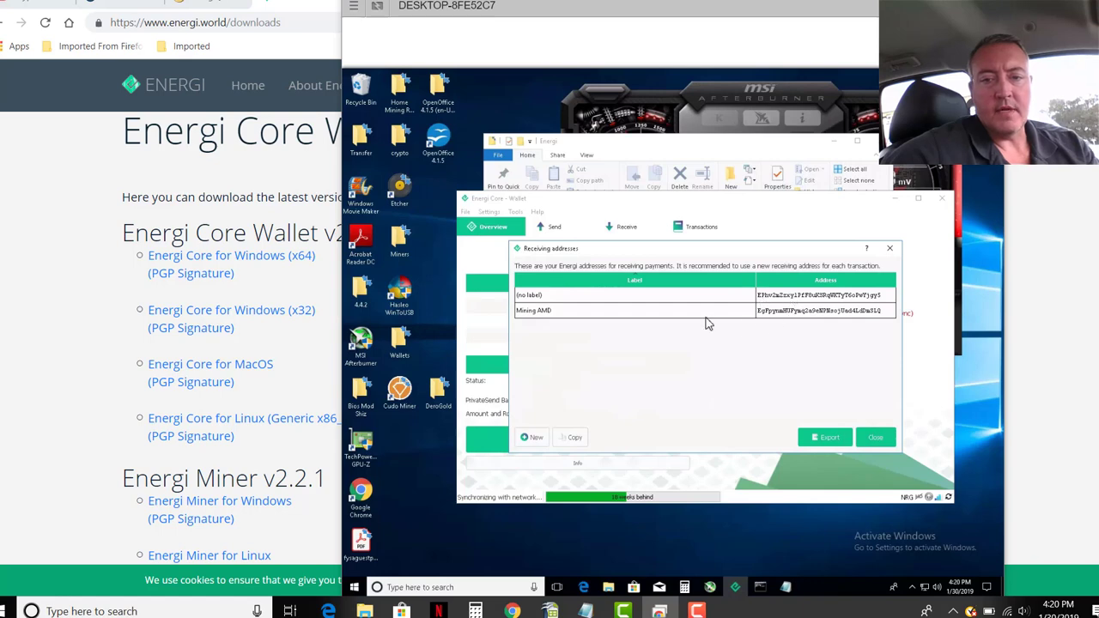
left_click(798, 316)
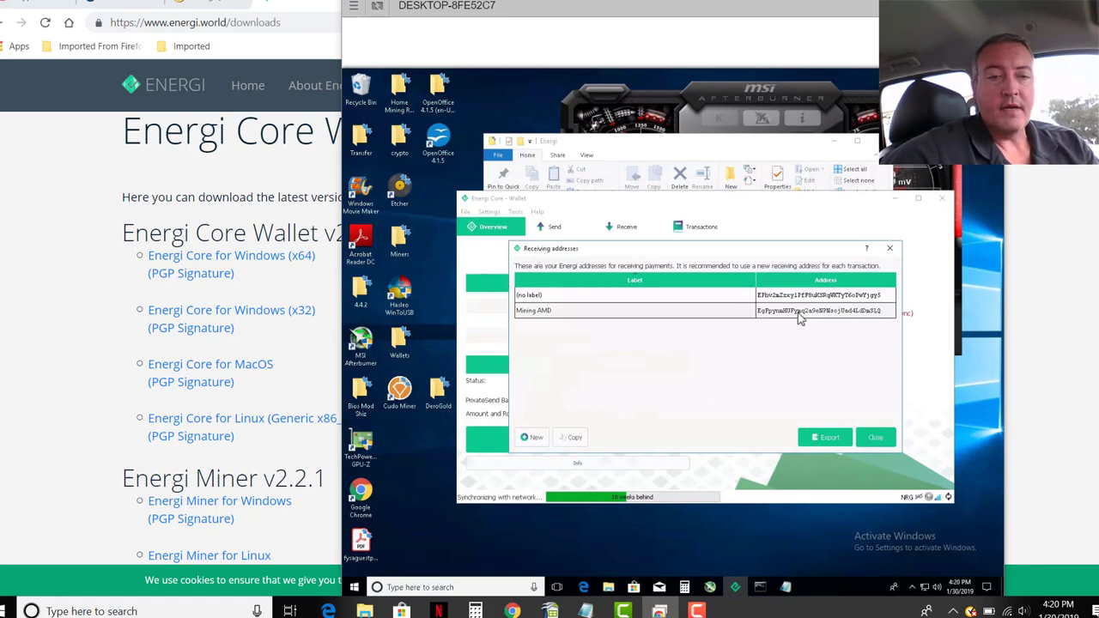
- Scroll the GitHub energiminer v2.2.1 release down to its Assets, then return to the remote rig
left_click(39, 276)
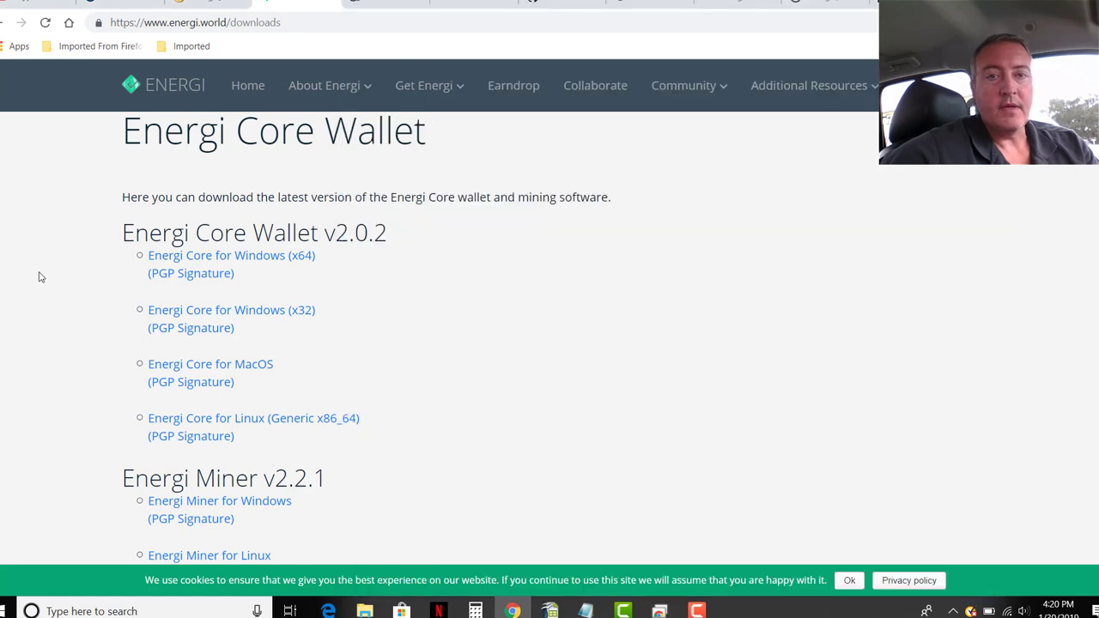
left_click(541, 5)
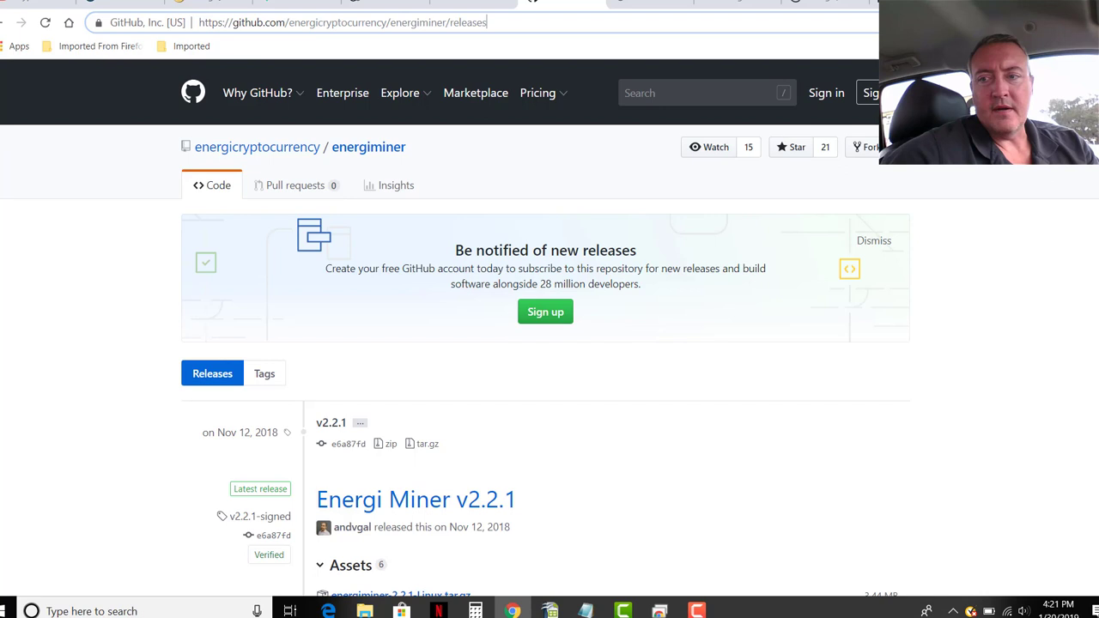
scroll(1080, 176, "down", 2)
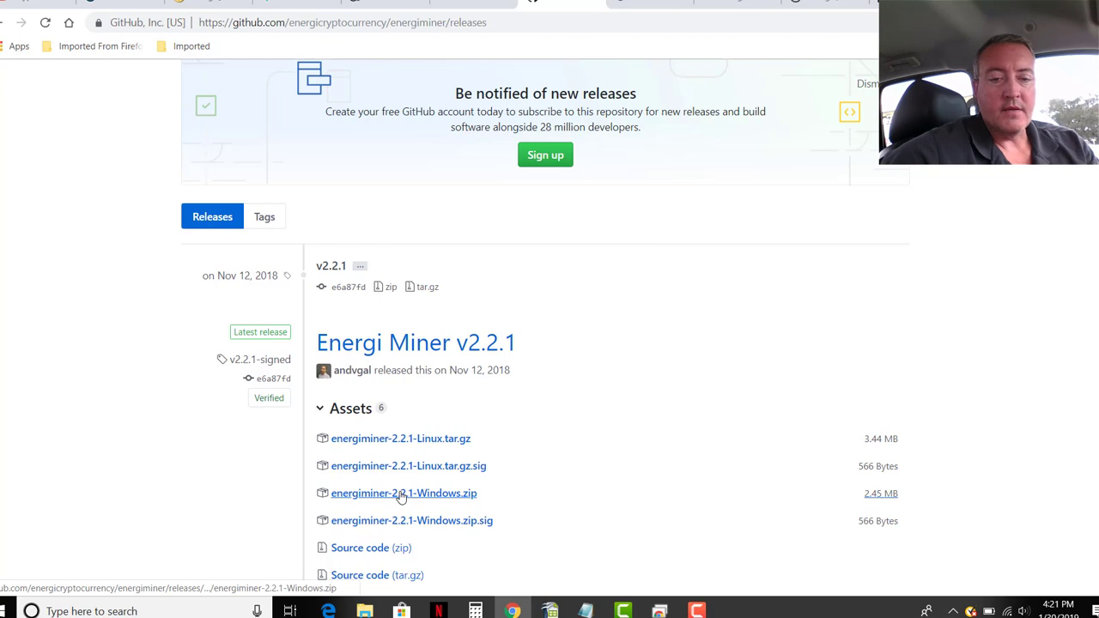
left_click(660, 610)
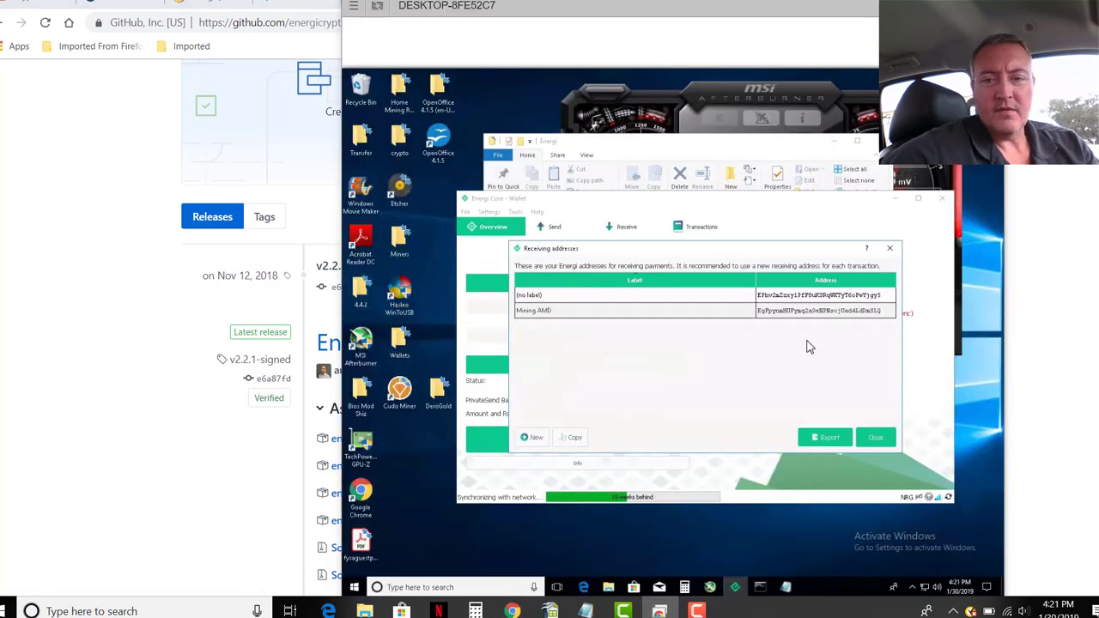
- Close the Receiving addresses dialog and Energi folder, and minimize the wallet
left_click(878, 437)
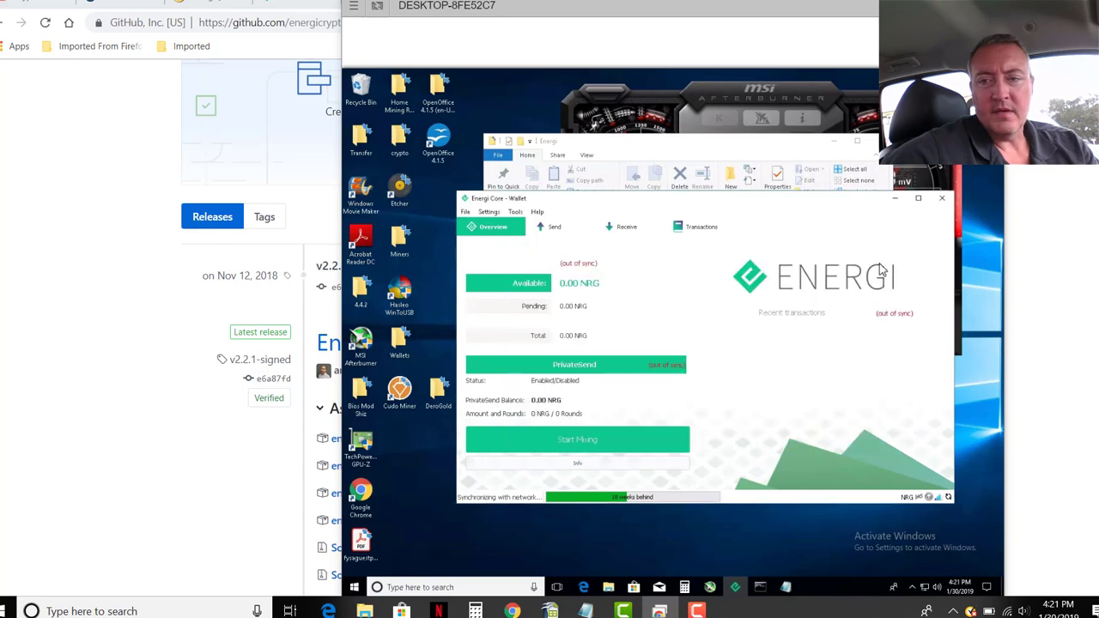
left_click(896, 198)
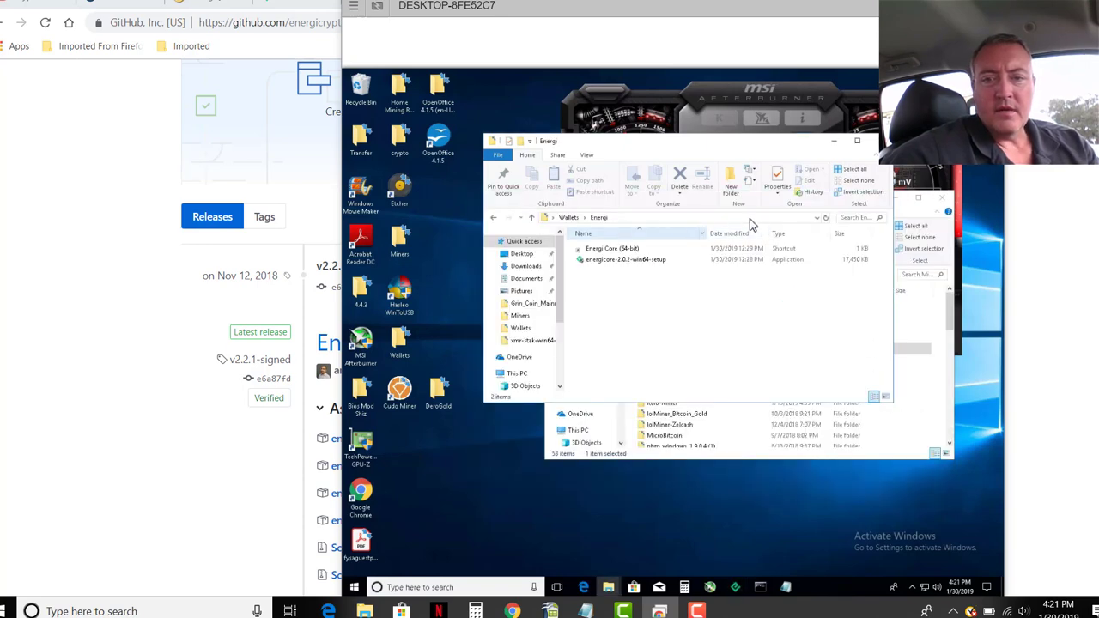
left_click(876, 141)
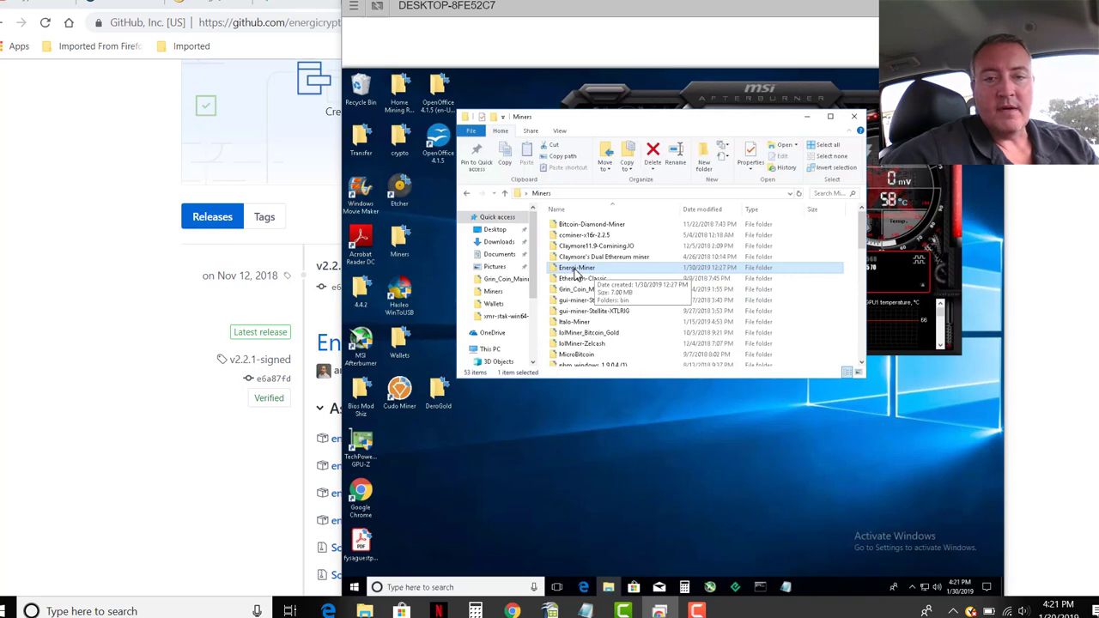
- Open Miners > Energi-Miner > bin and select the RUN batch file
double_click(575, 268)
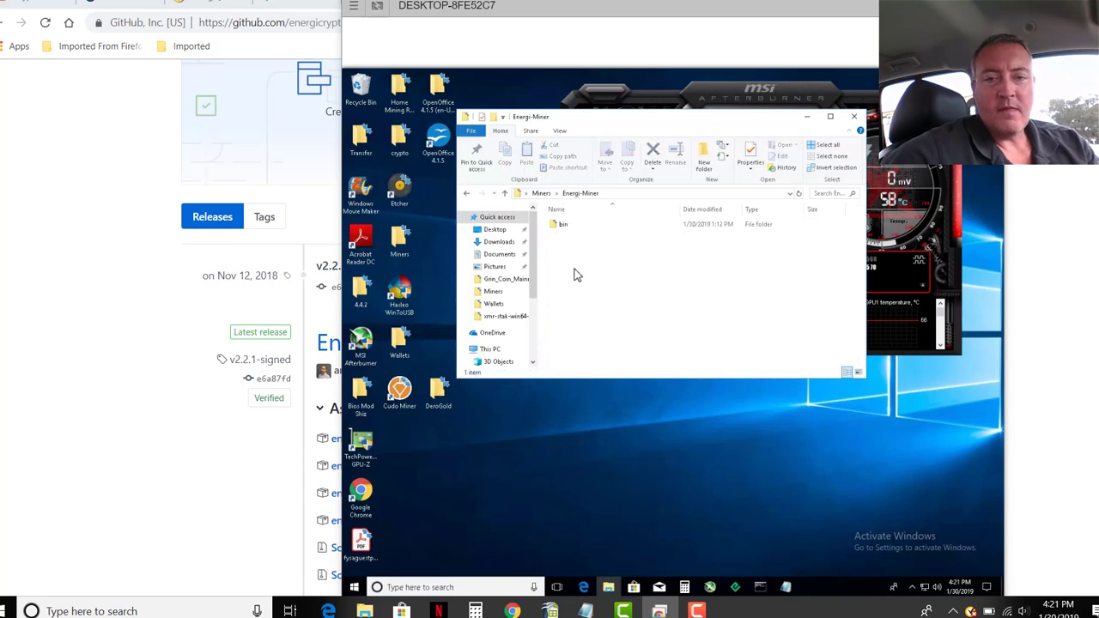
double_click(560, 225)
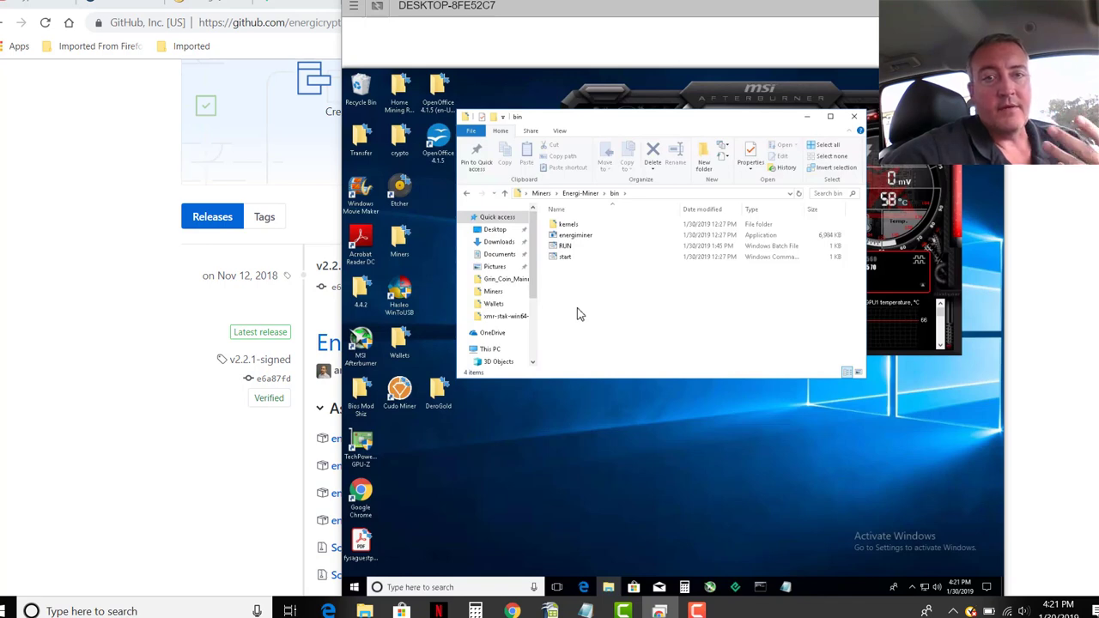
left_click(566, 246)
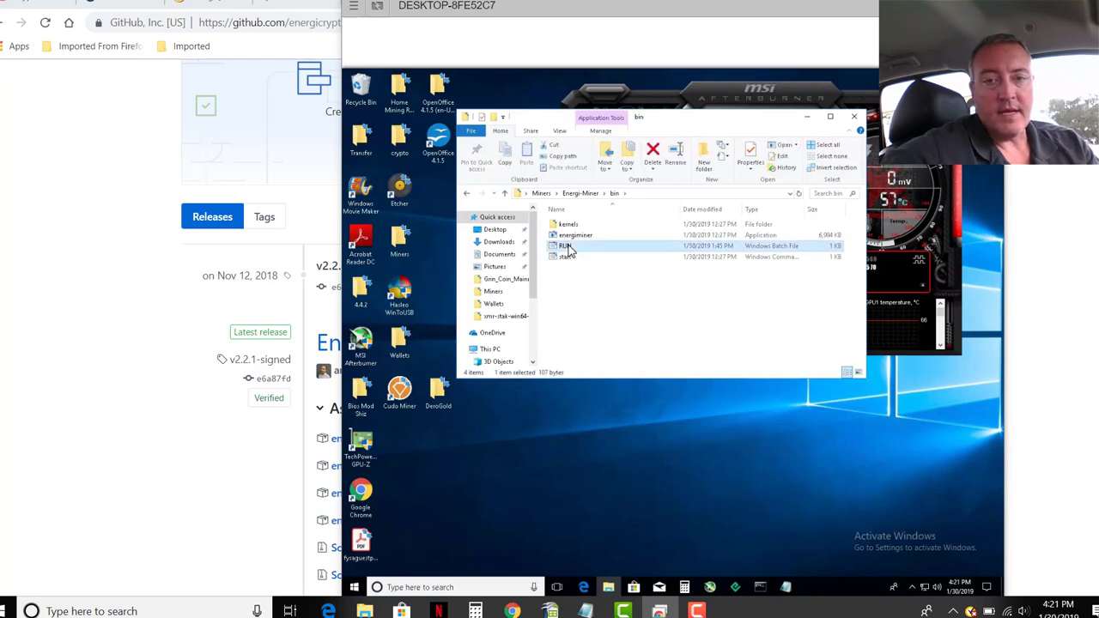
- Edit RUN.bat in Notepad, highlighting the wallet address and the AMDRig worker name
right_click(566, 248)
left_click(599, 267)
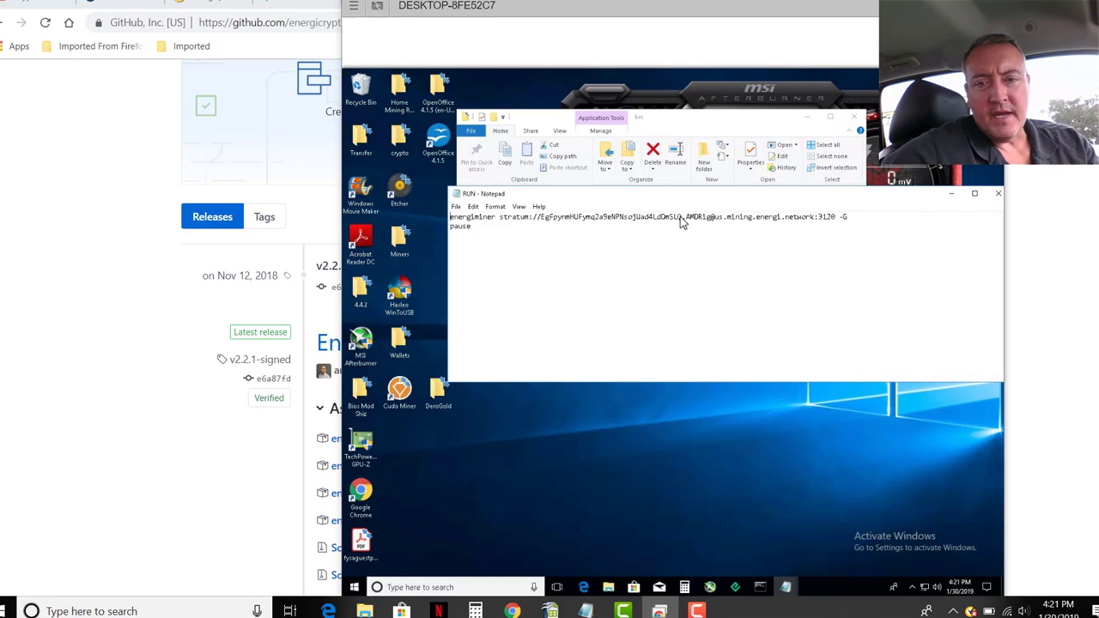
left_click_drag(682, 220, 541, 224)
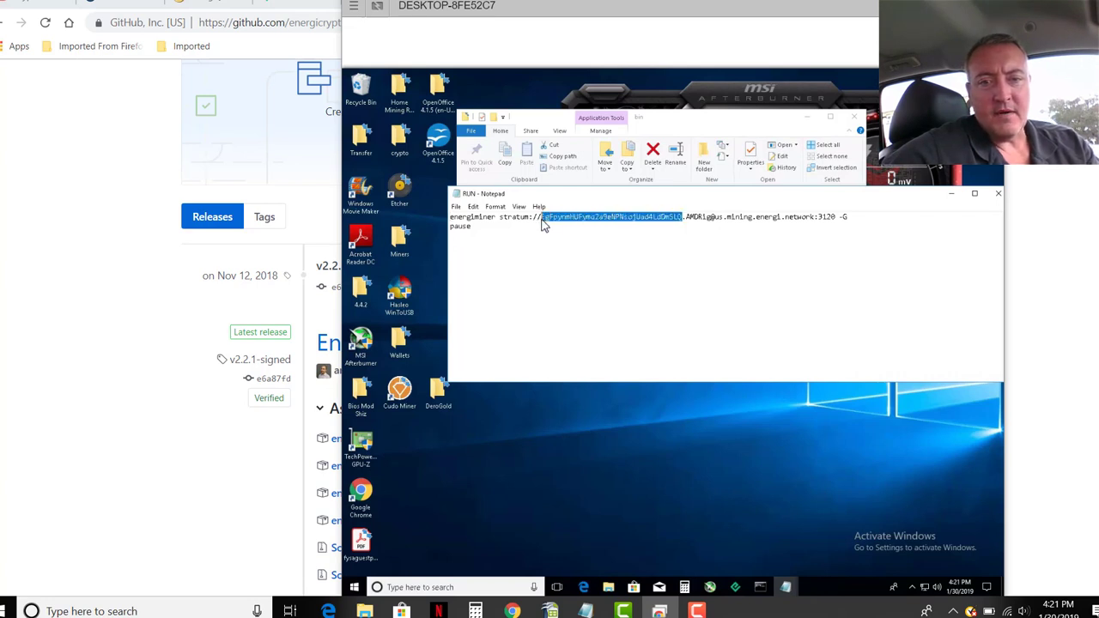
left_click(604, 265)
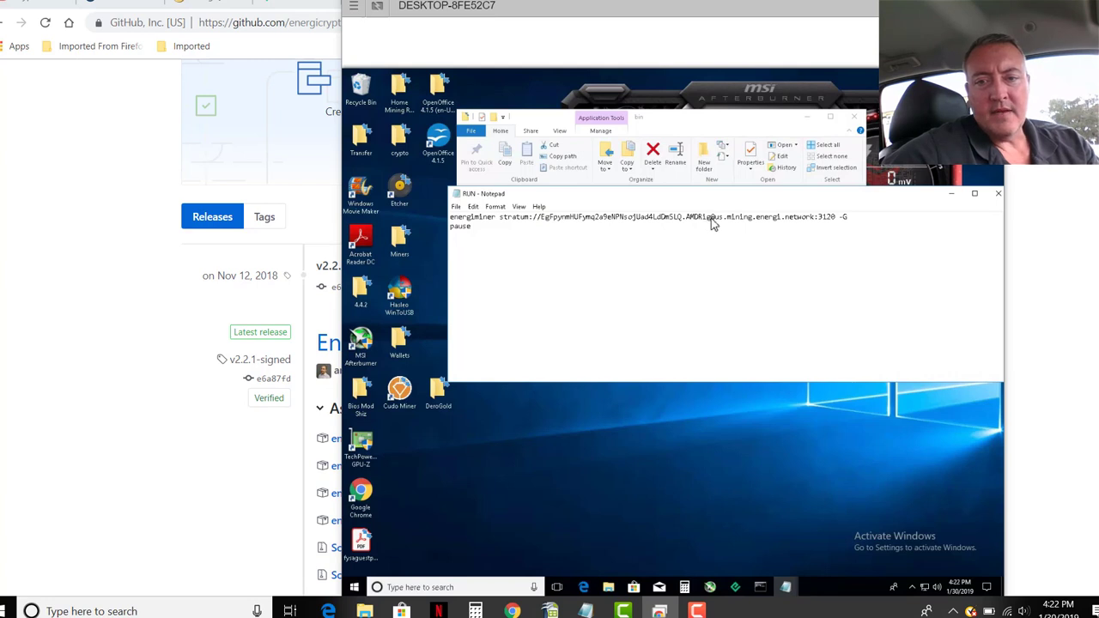
left_click_drag(714, 225, 682, 221)
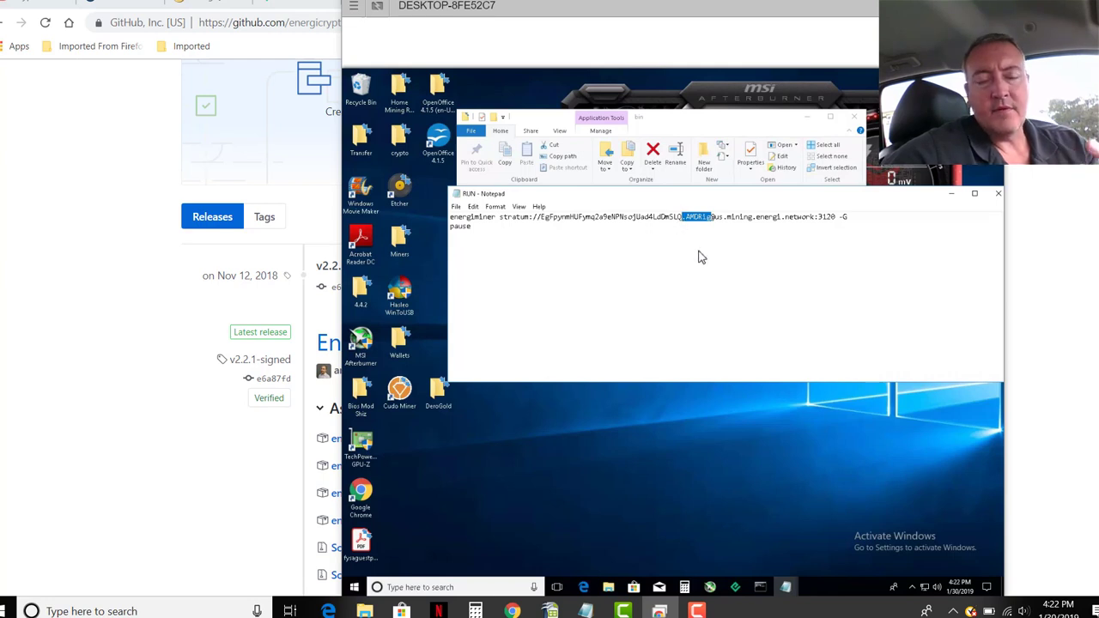
left_click(698, 257)
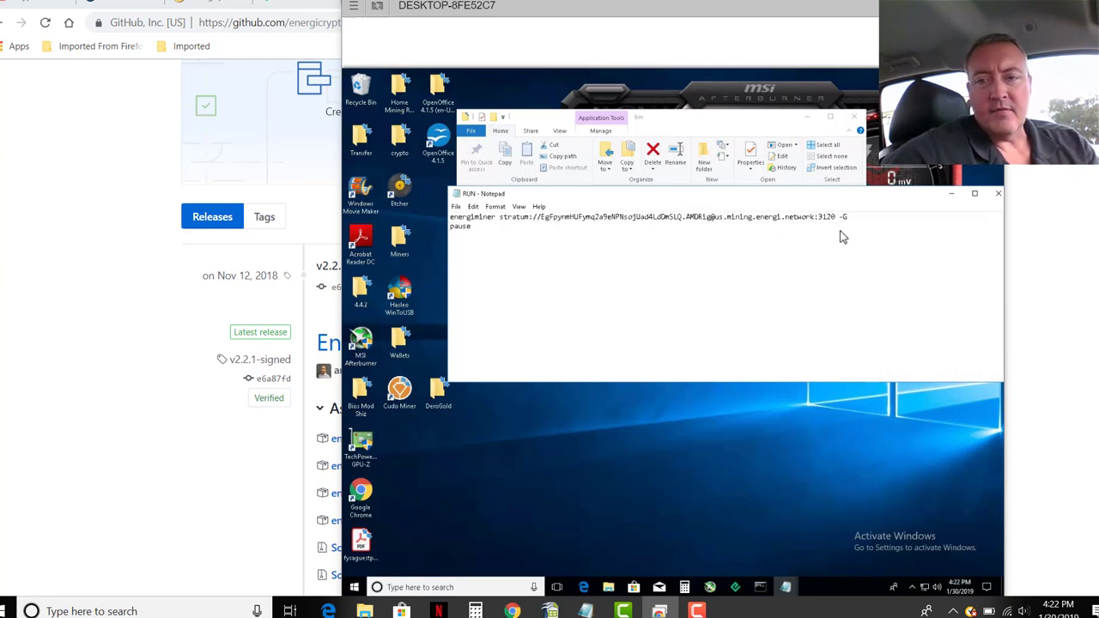
- Highlight port 3120 and pool mining.energi.network, then return to the GitHub releases page
left_click_drag(835, 222, 812, 225)
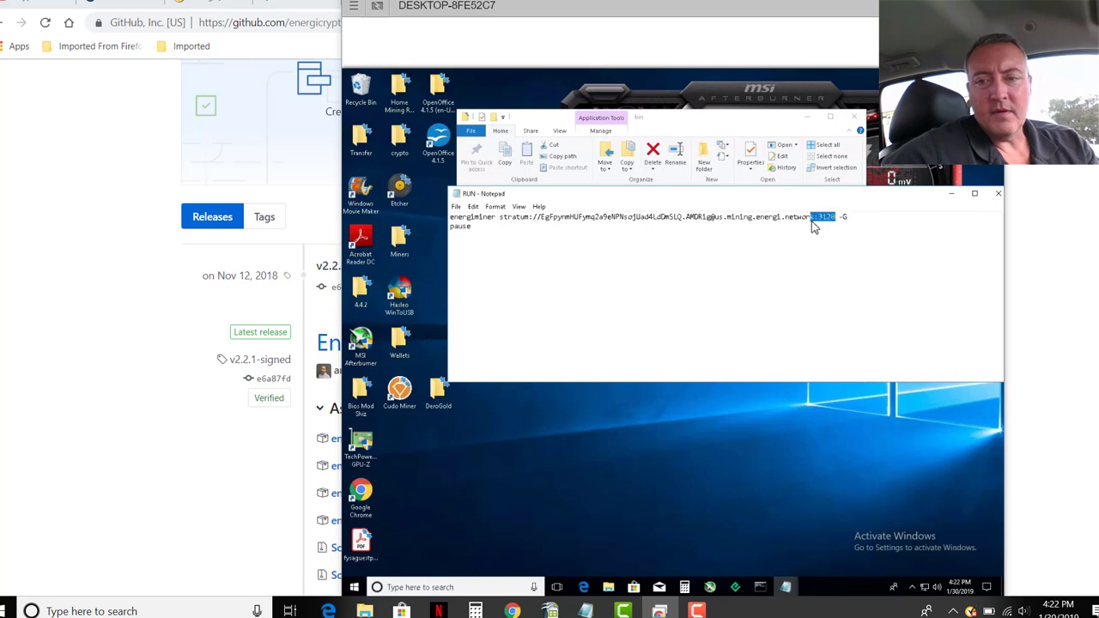
key("Down")
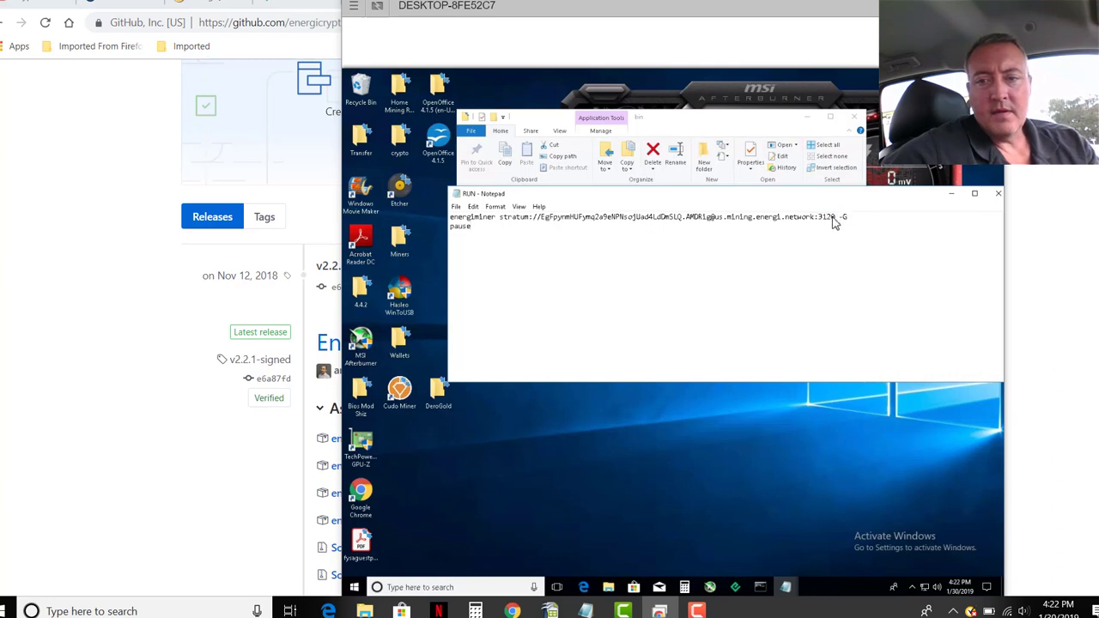
left_click_drag(829, 221, 721, 221)
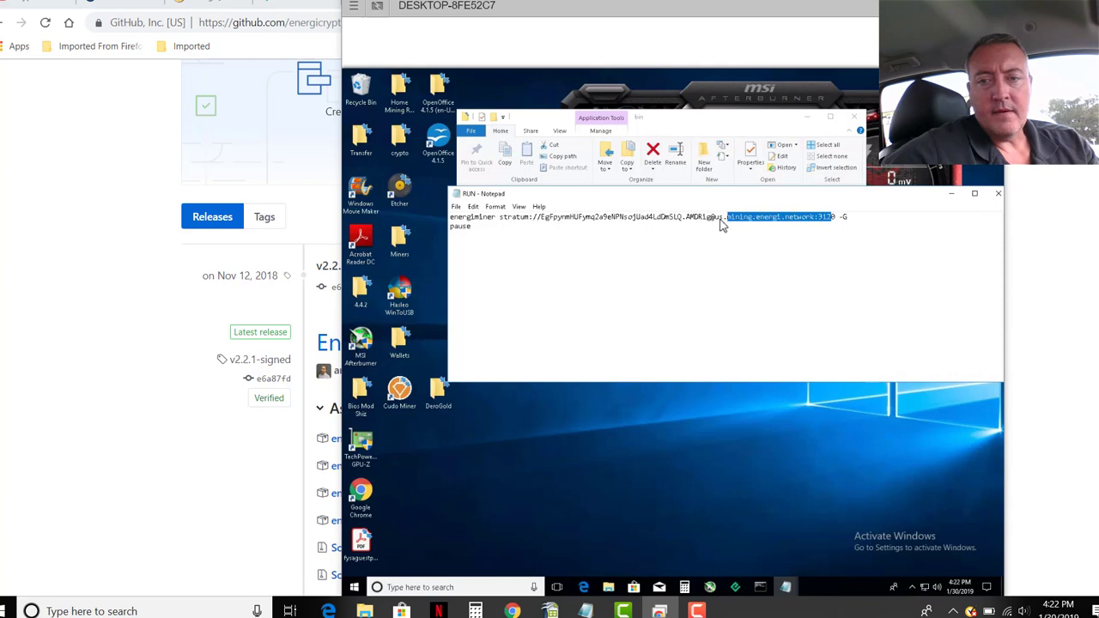
left_click(704, 271)
left_click(89, 191)
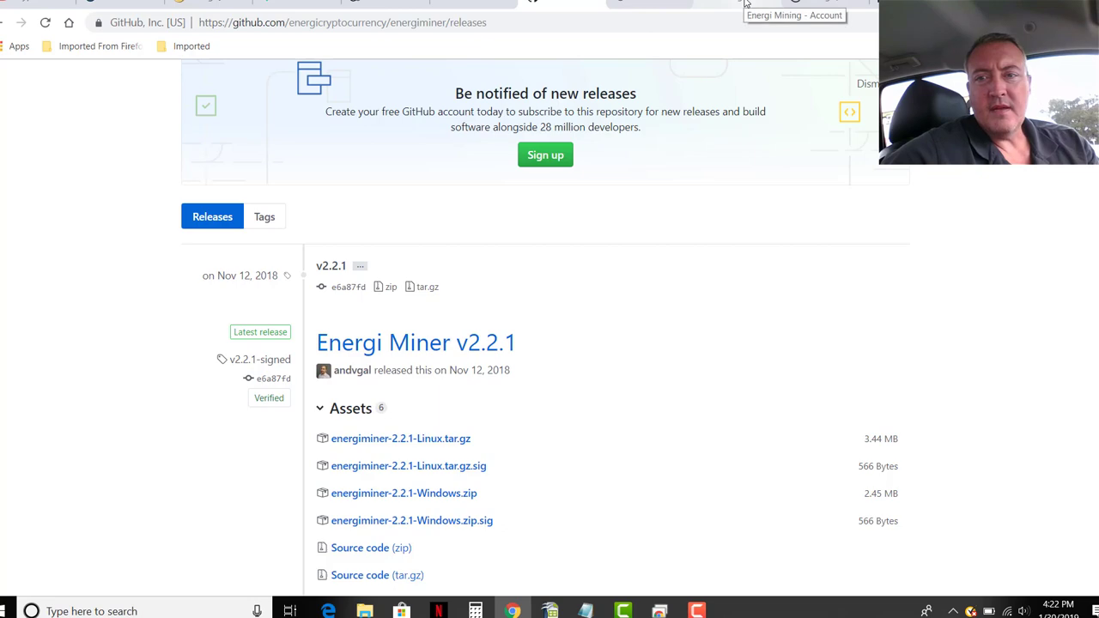
- Check the Crypto-CoinZ Energi pool table, open mining.energi.network, then return to the rig's RUN script
left_click(709, 4)
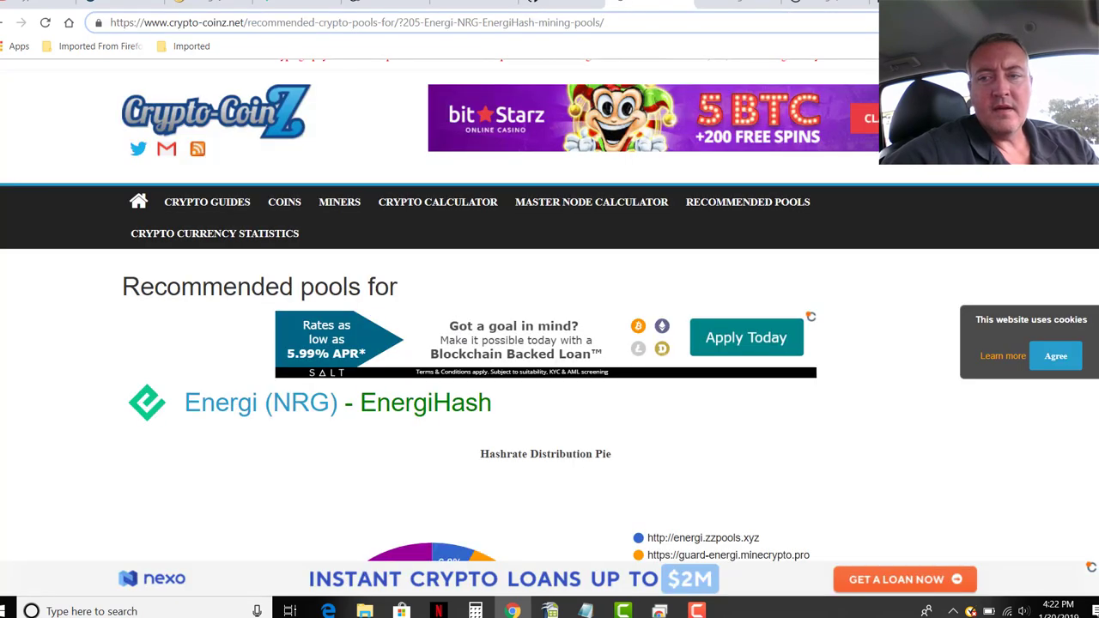
scroll(549, 343, "down", 6)
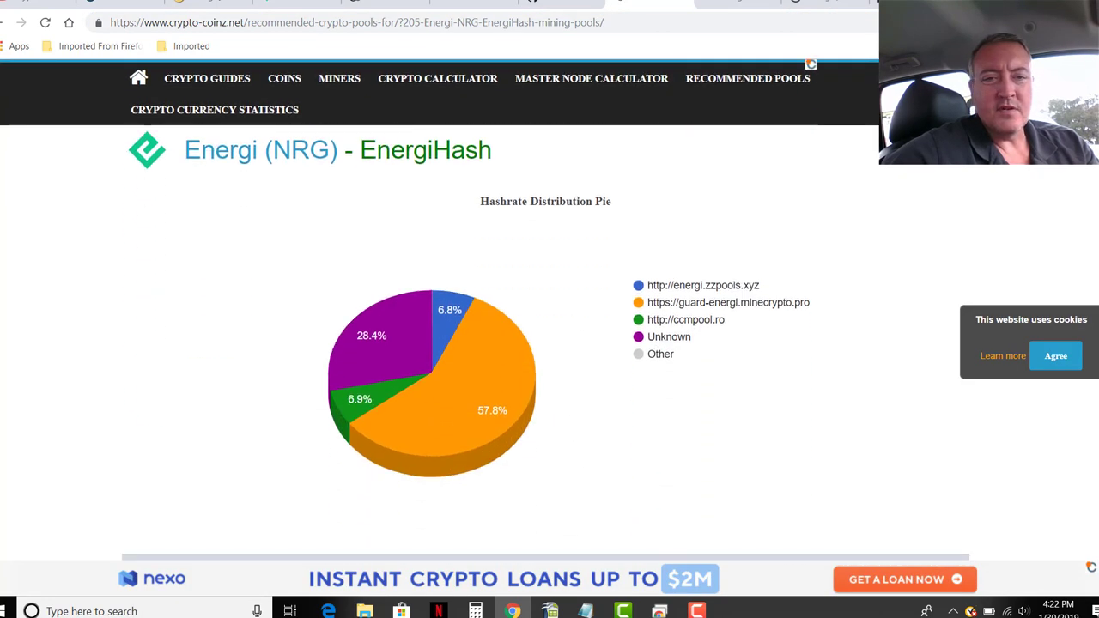
scroll(344, 395, "down", 1)
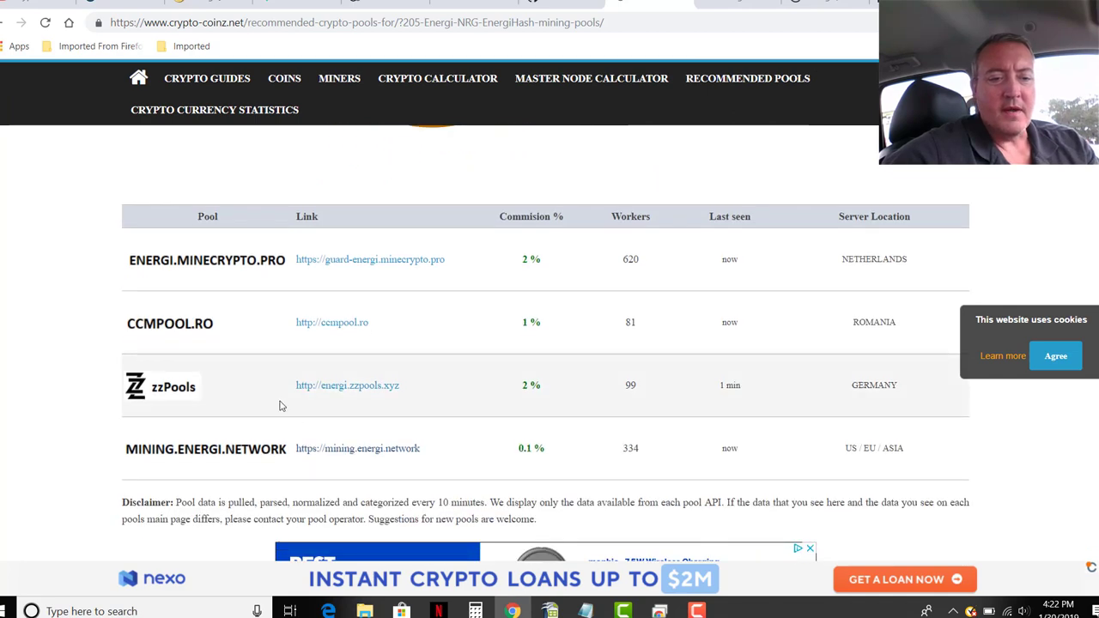
left_click(409, 448)
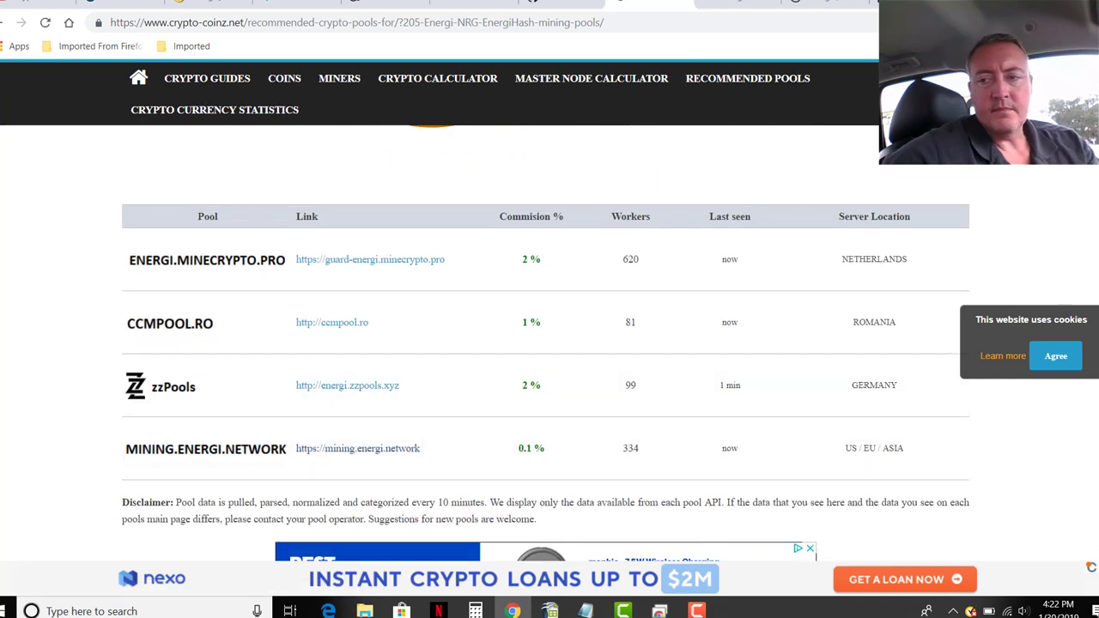
scroll(481, 343, "up", 8)
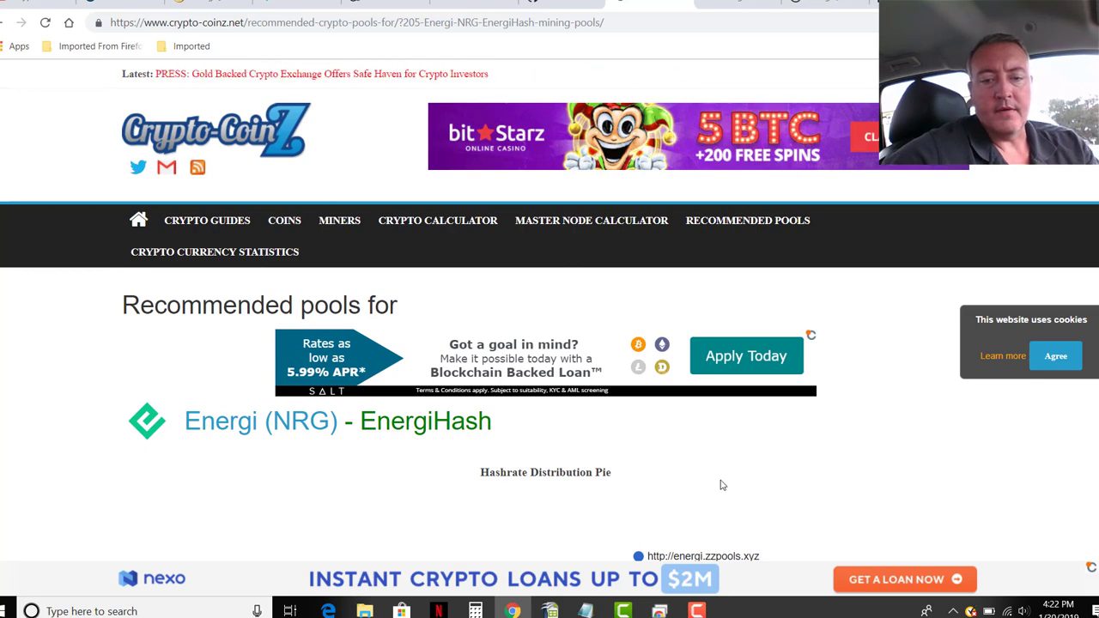
key("alt+Tab")
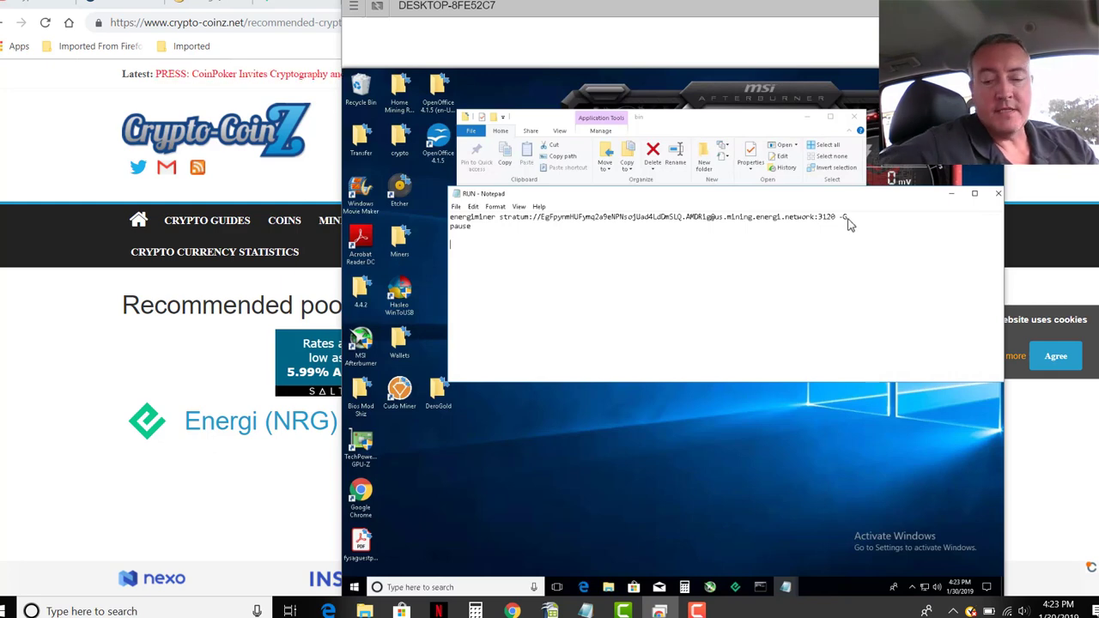
key("BackSpace")
type("U")
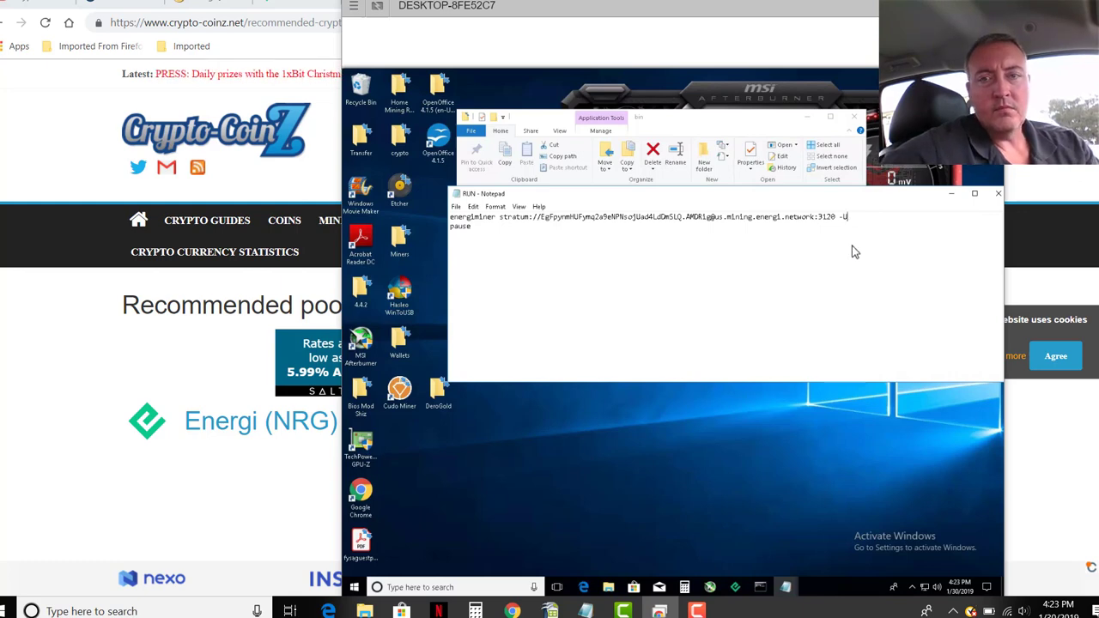
key("BackSpace")
type("G")
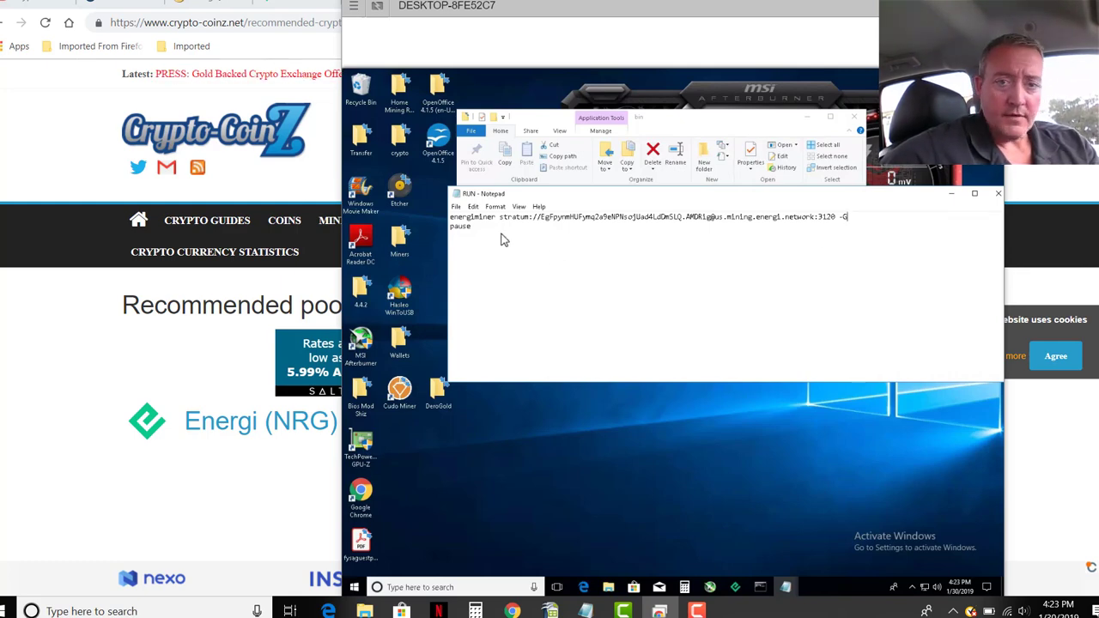
- Save the Notepad miner command as RUN2.bat in the bin folder, then close Notepad
left_click(456, 207)
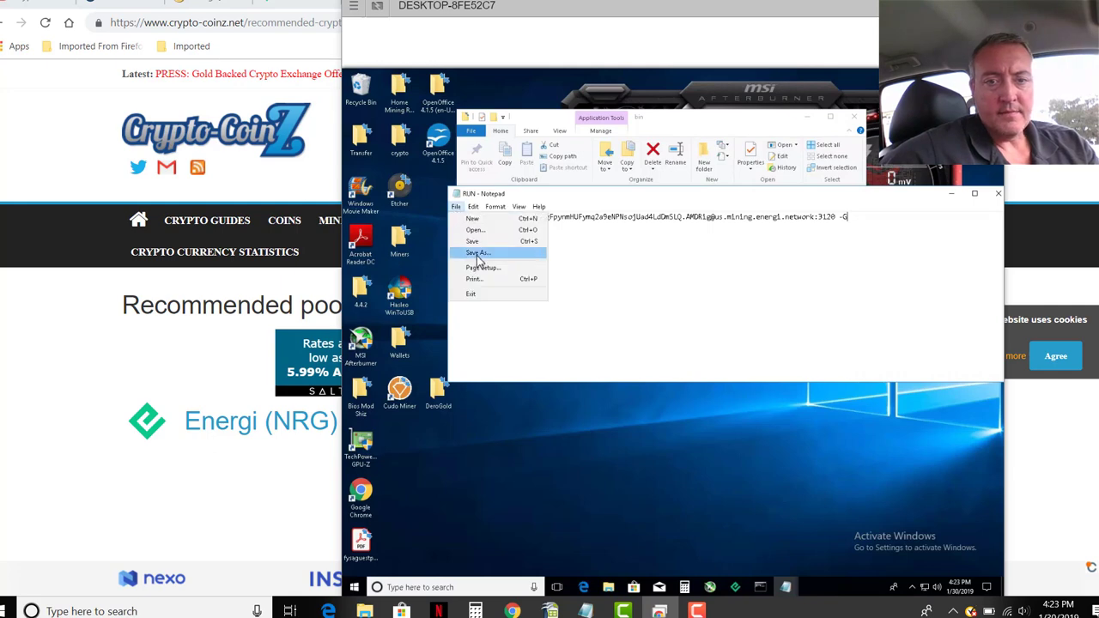
left_click(478, 254)
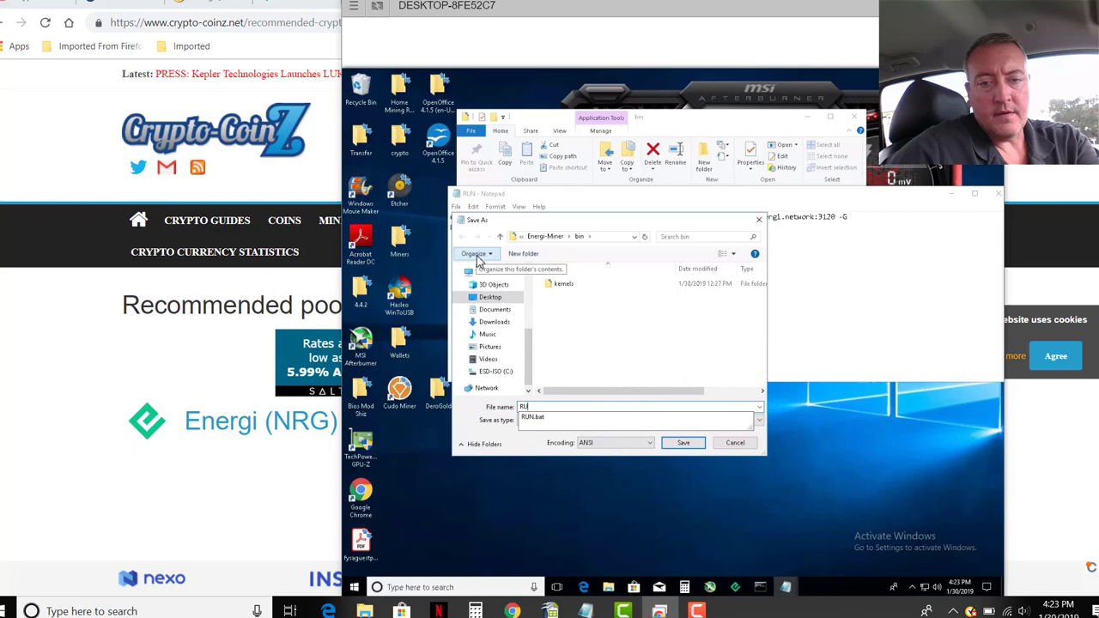
type("N")
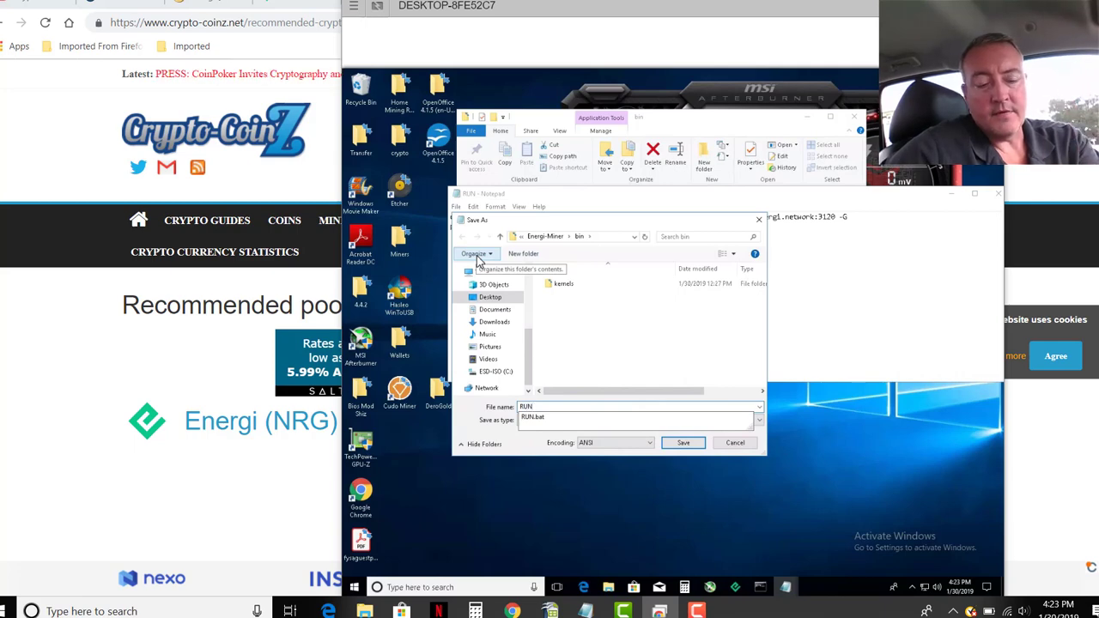
type("2")
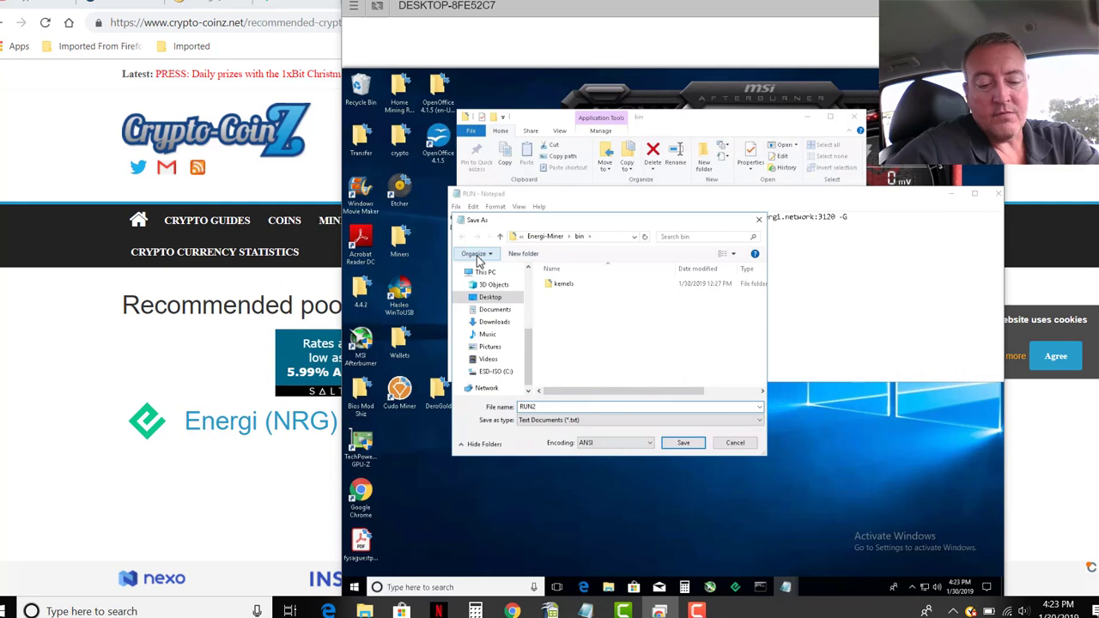
type(".bat")
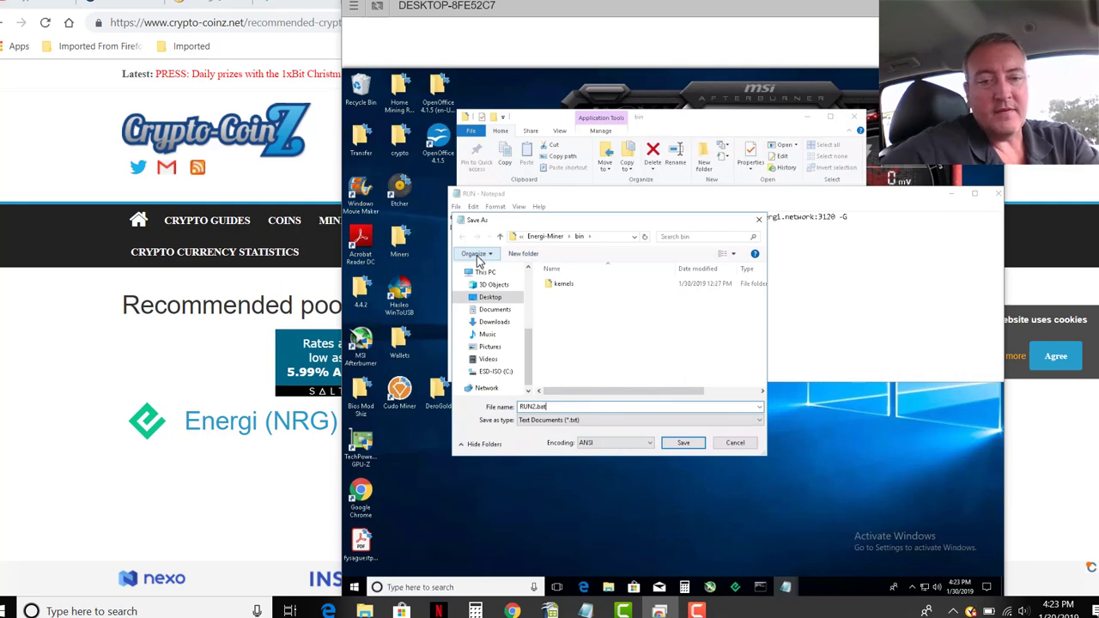
left_click(685, 443)
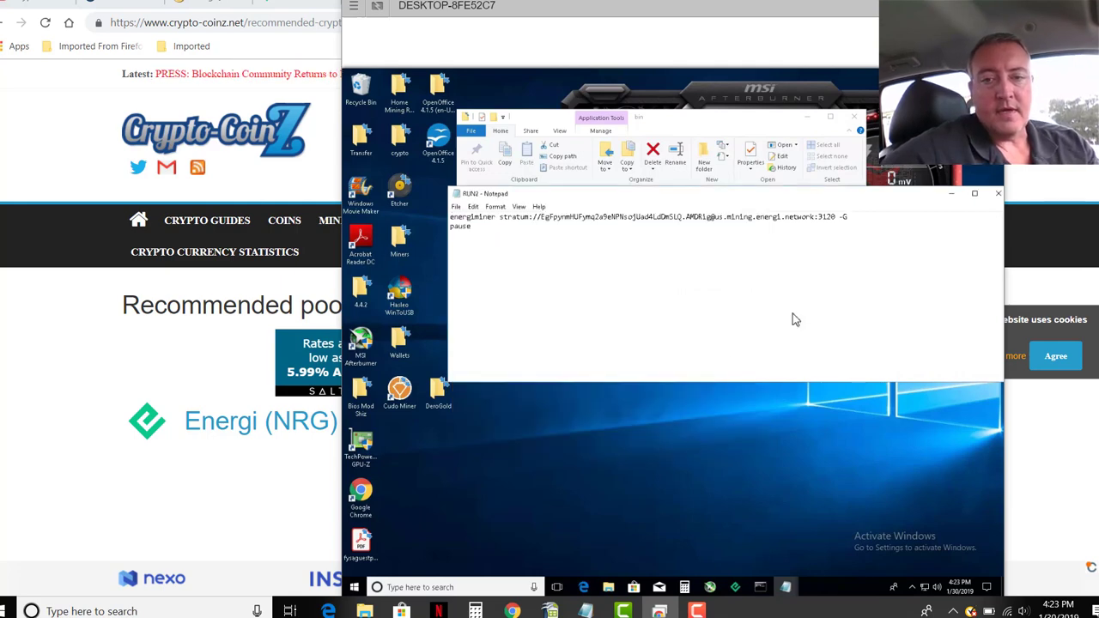
left_click(998, 196)
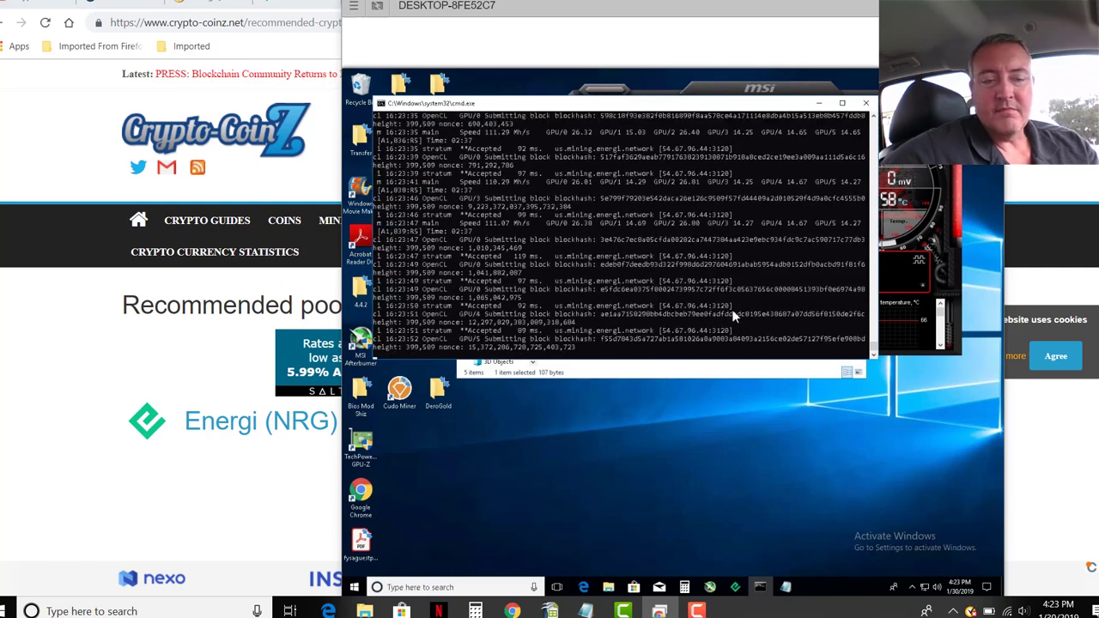
- Leave the remote desktop and return to the Crypto-CoinZ Energi pools page in Chrome
left_click(41, 337)
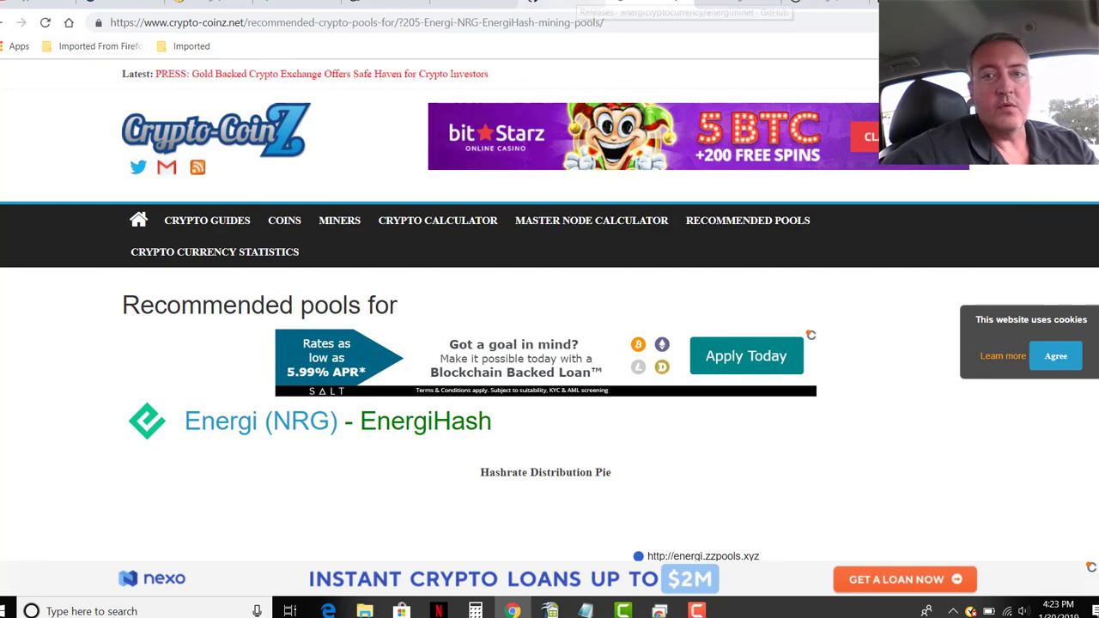
- Log in to the Energi Mining Pool using the autofilled saved wallet address
left_click(741, 2)
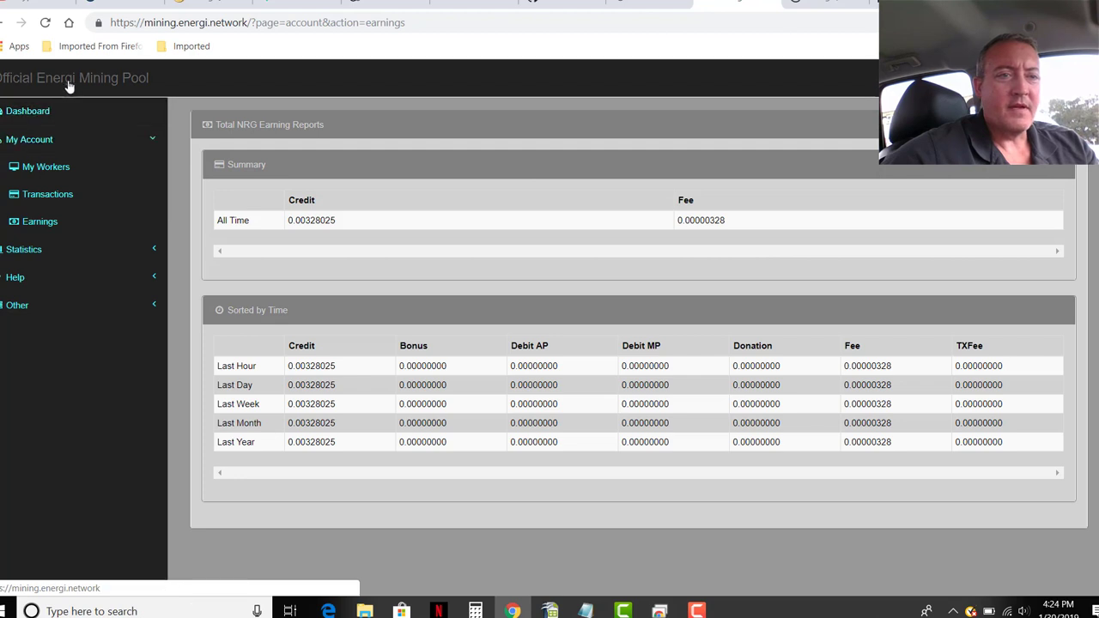
left_click(44, 168)
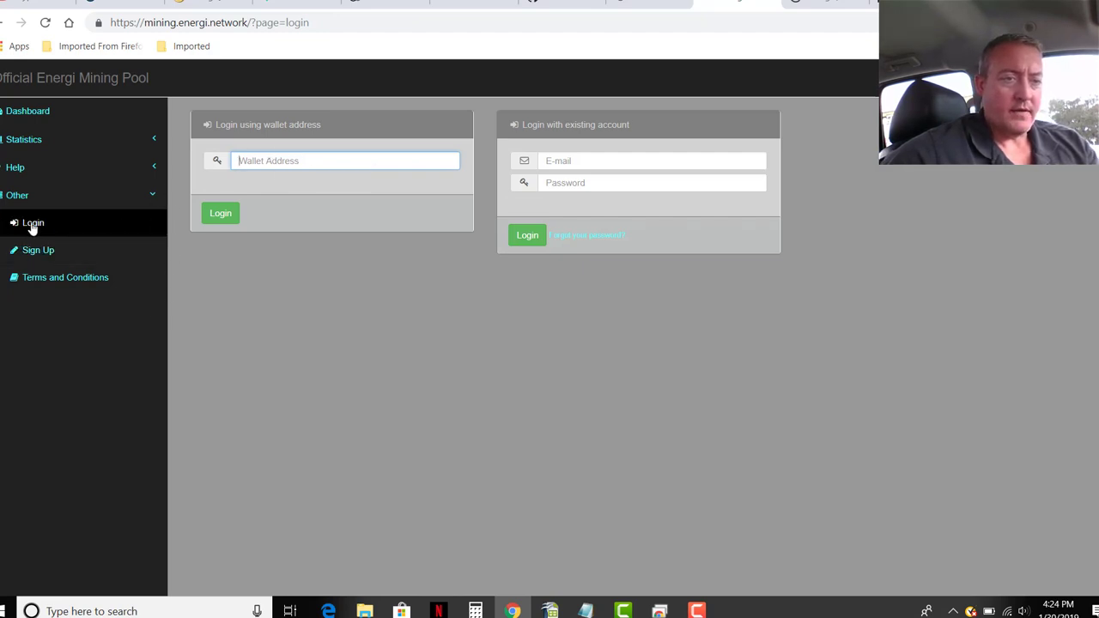
left_click(279, 161)
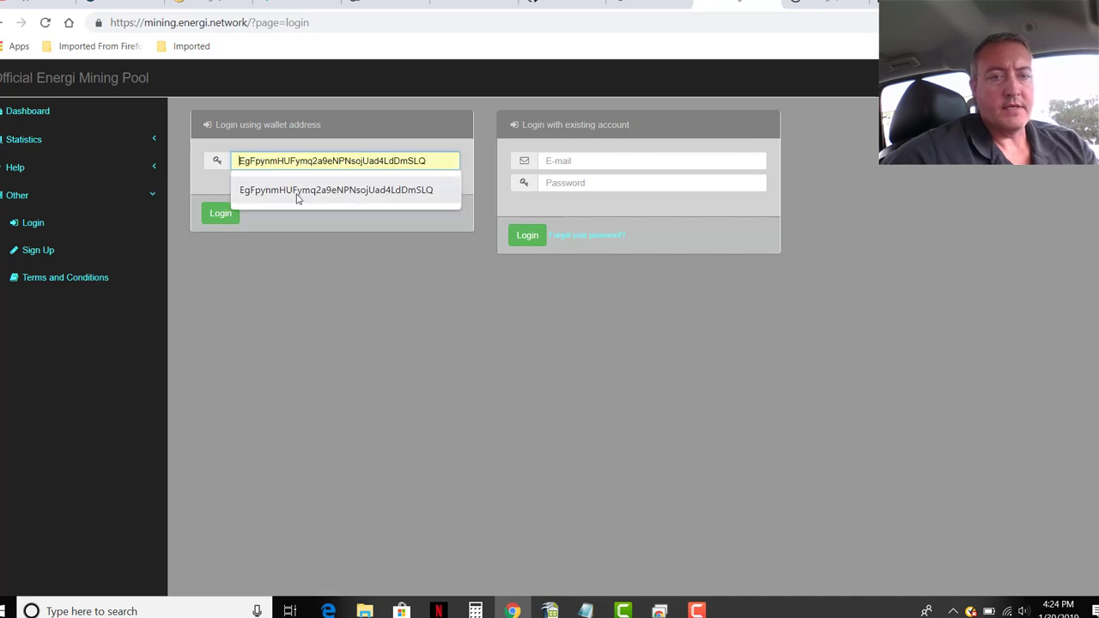
left_click(297, 197)
left_click(215, 217)
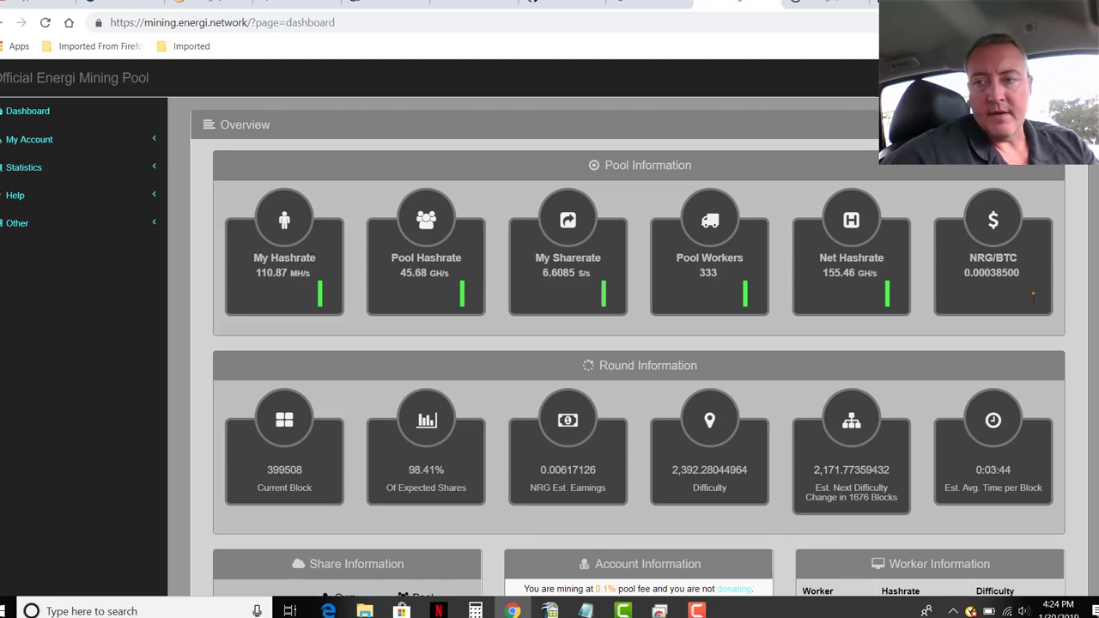
- Review the dashboard hashrate and open the NRG earnings report, showing 0.03880442 NRG all-time credit
scroll(618, 344, "down", 3)
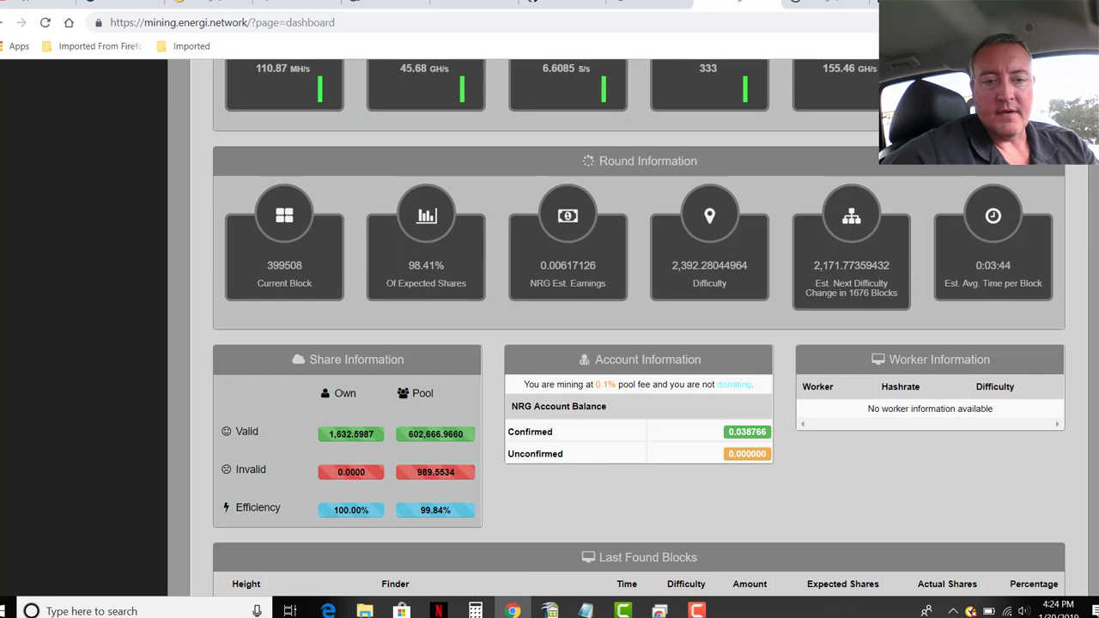
scroll(640, 327, "up", 3)
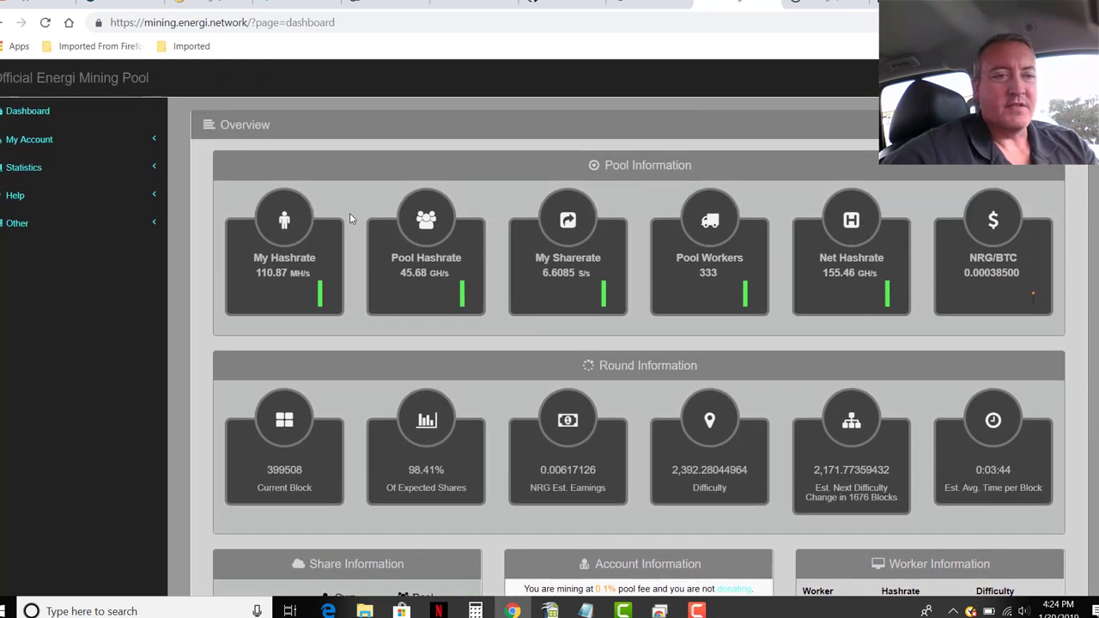
left_click(43, 139)
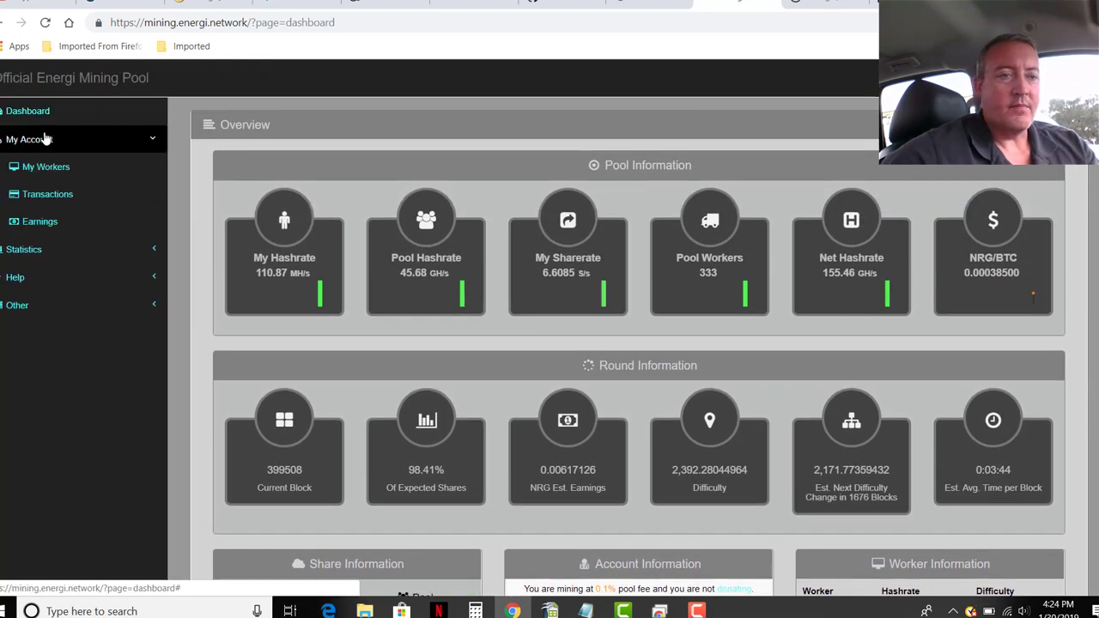
left_click(45, 223)
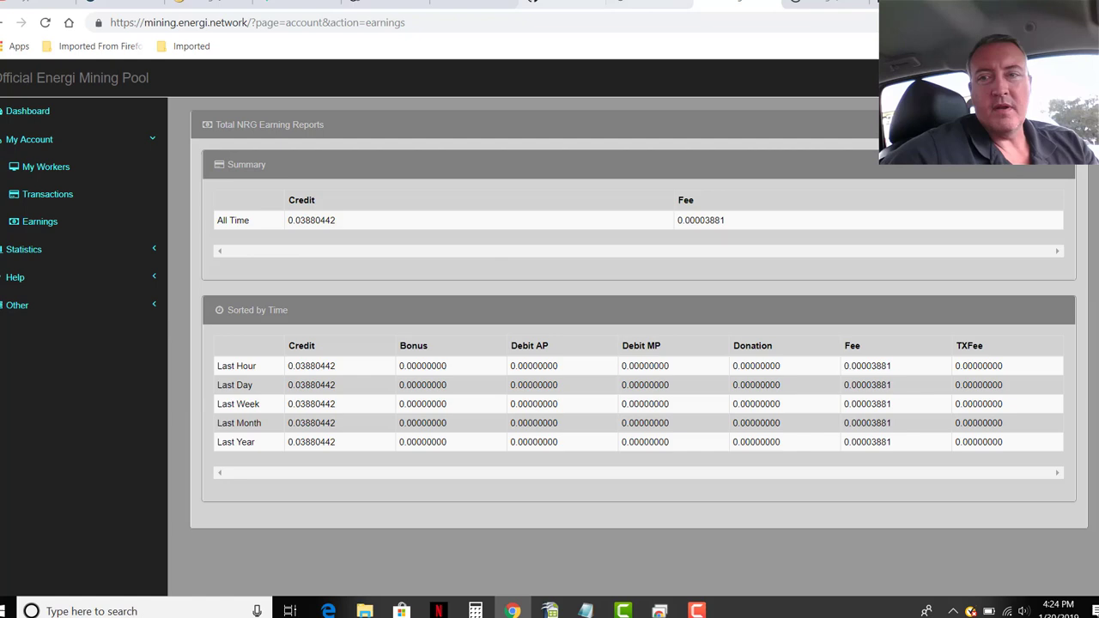
- Check WhatToMine's table with Energi (NRG) first at 118%, then bring up the rig's miner console
left_click(825, 4)
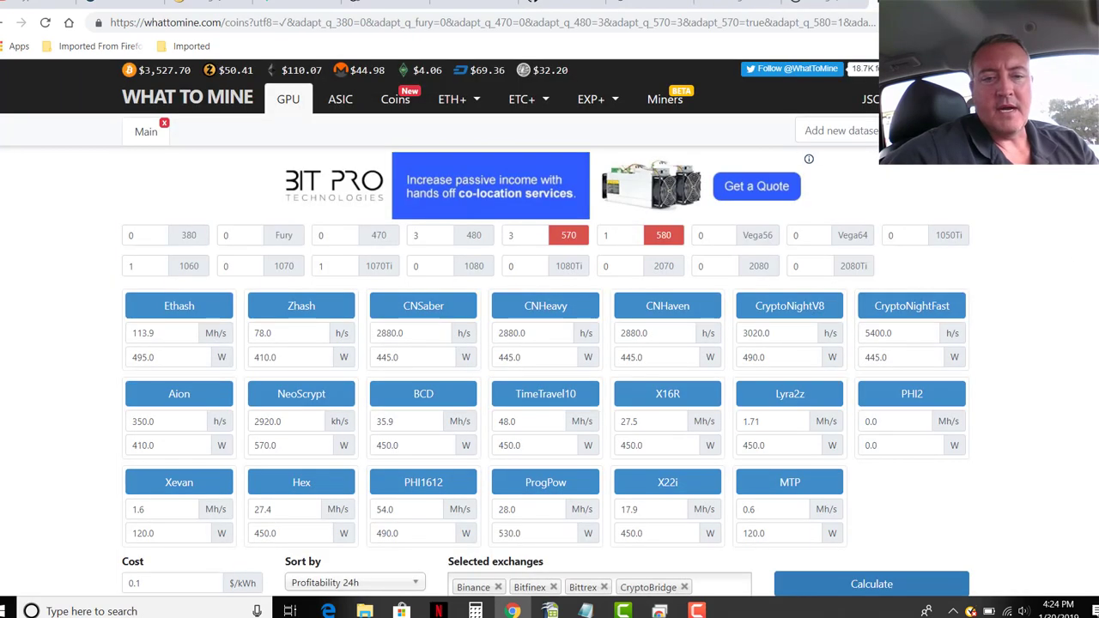
scroll(550, 386, "down", 8)
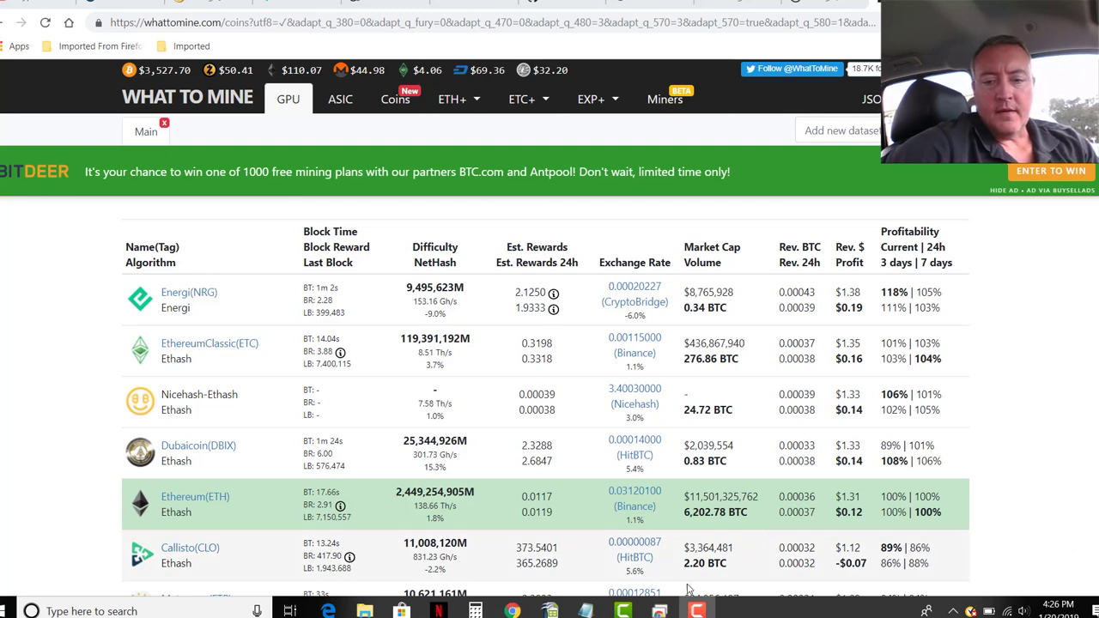
left_click(659, 610)
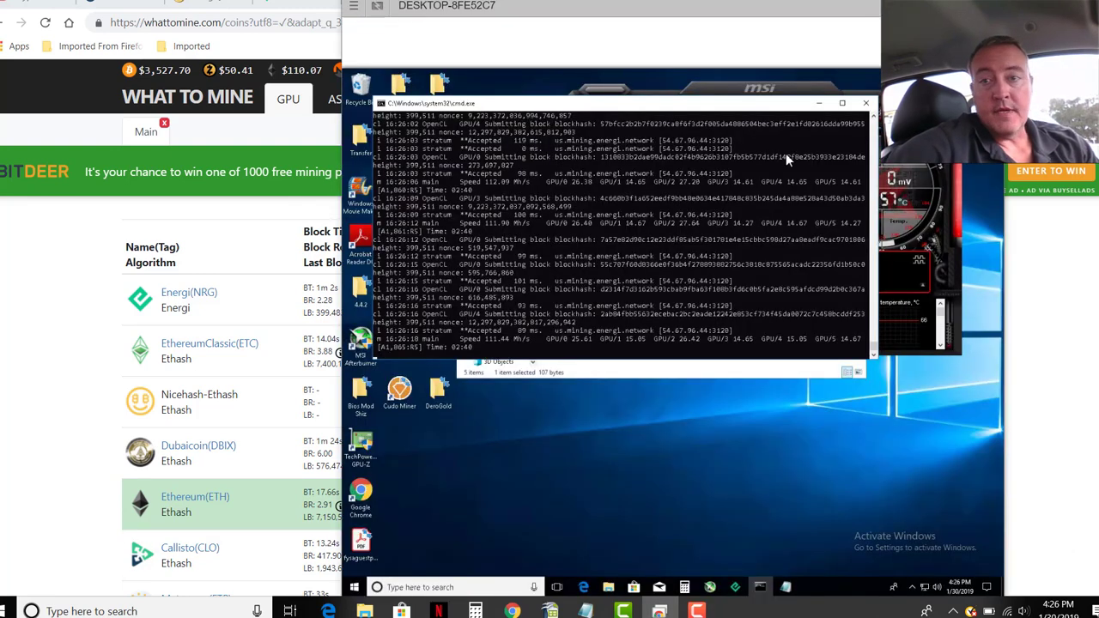
- Restart energiminer on the rig from the RUN batch file at about 111 Mh/s, then hide Remote Desktop
left_click(870, 107)
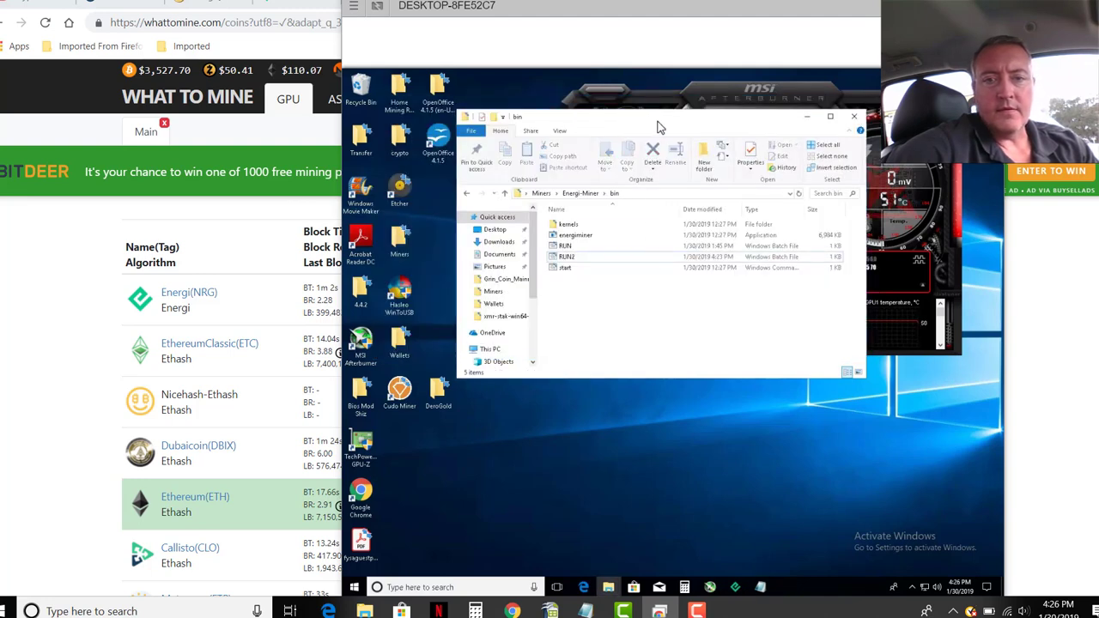
left_click_drag(655, 124, 625, 194)
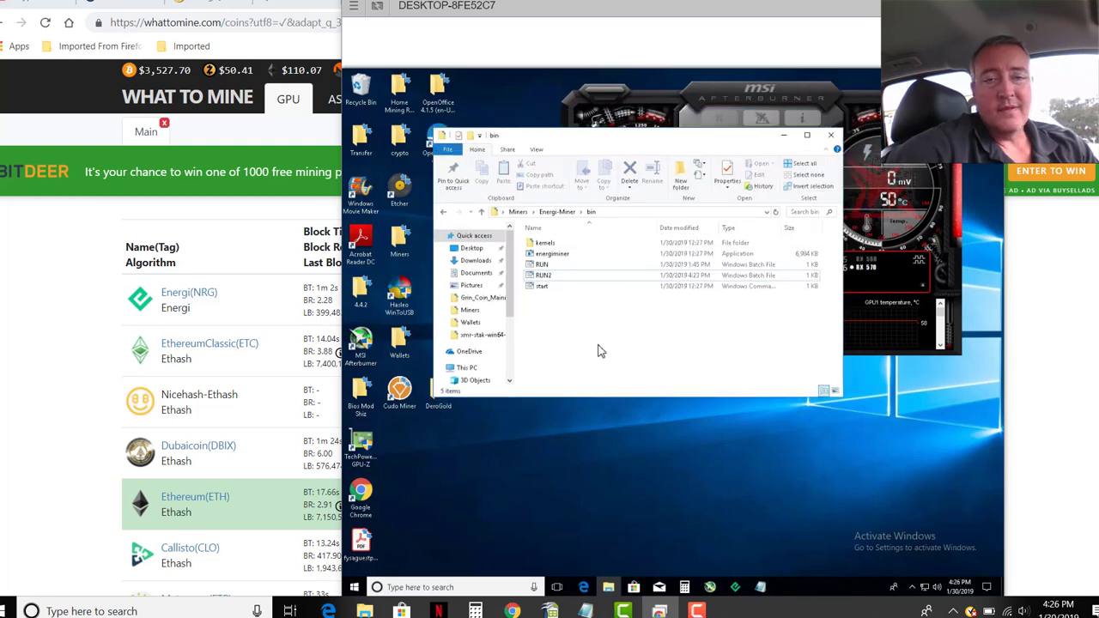
left_click(548, 267)
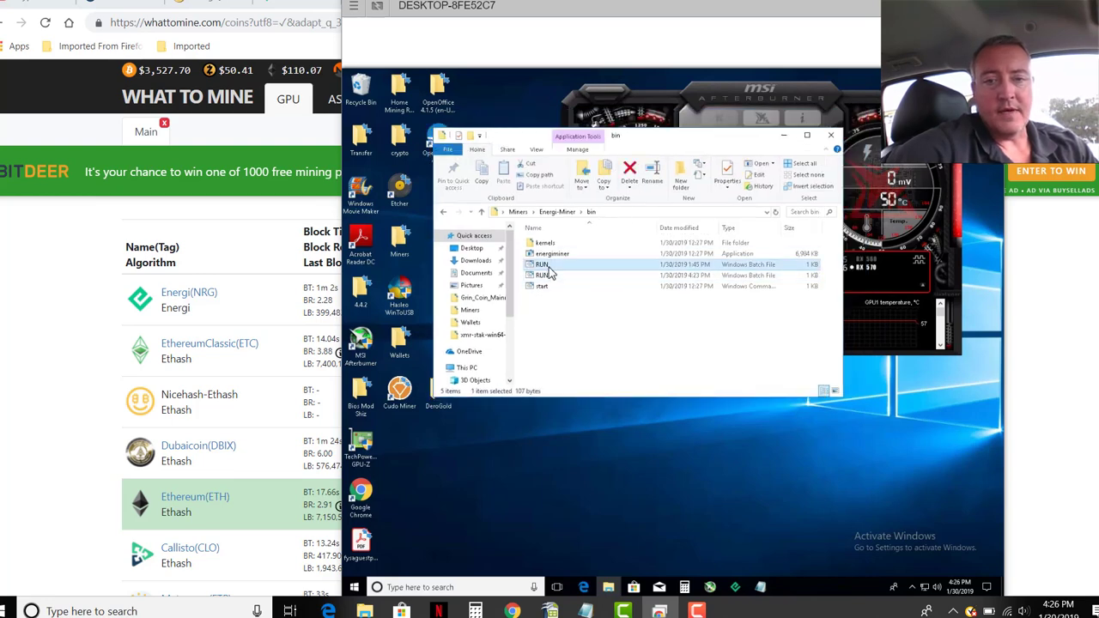
double_click(548, 268)
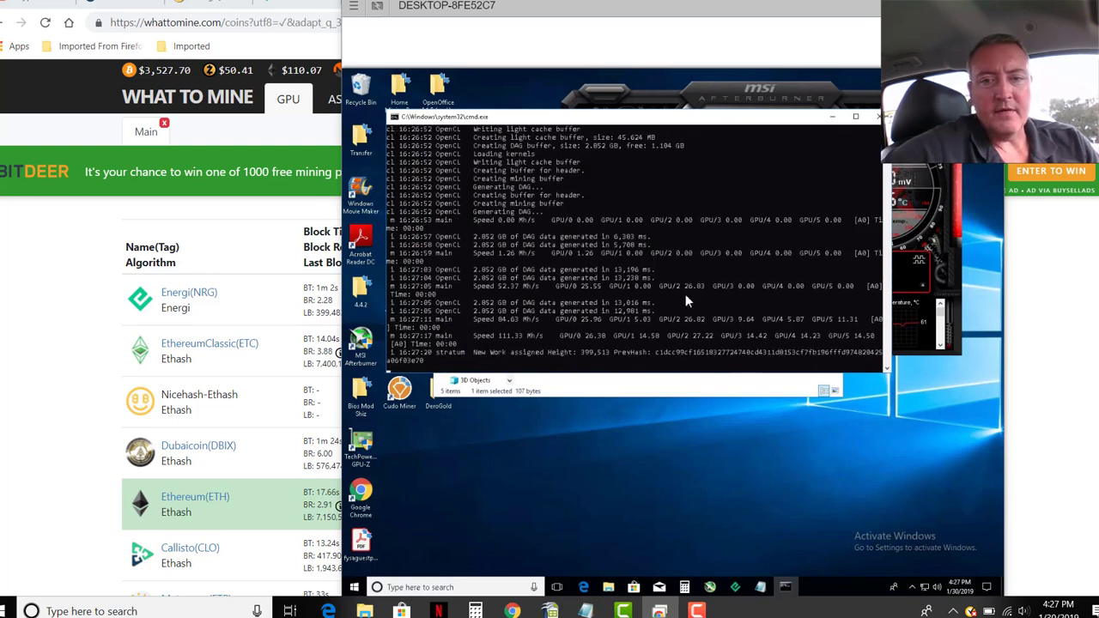
left_click(595, 394)
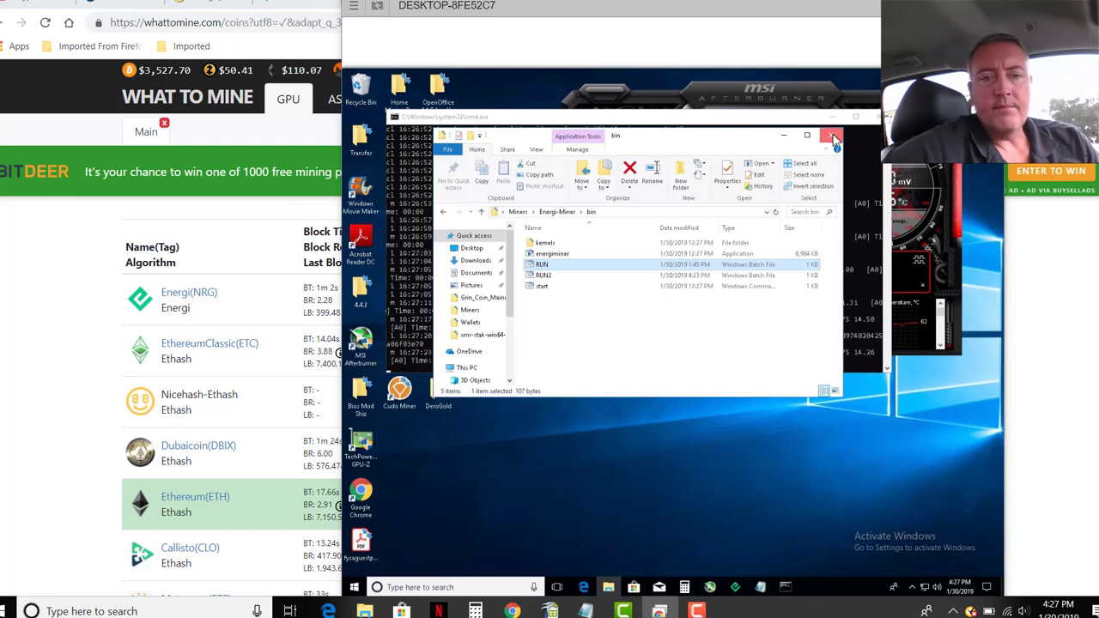
left_click(835, 140)
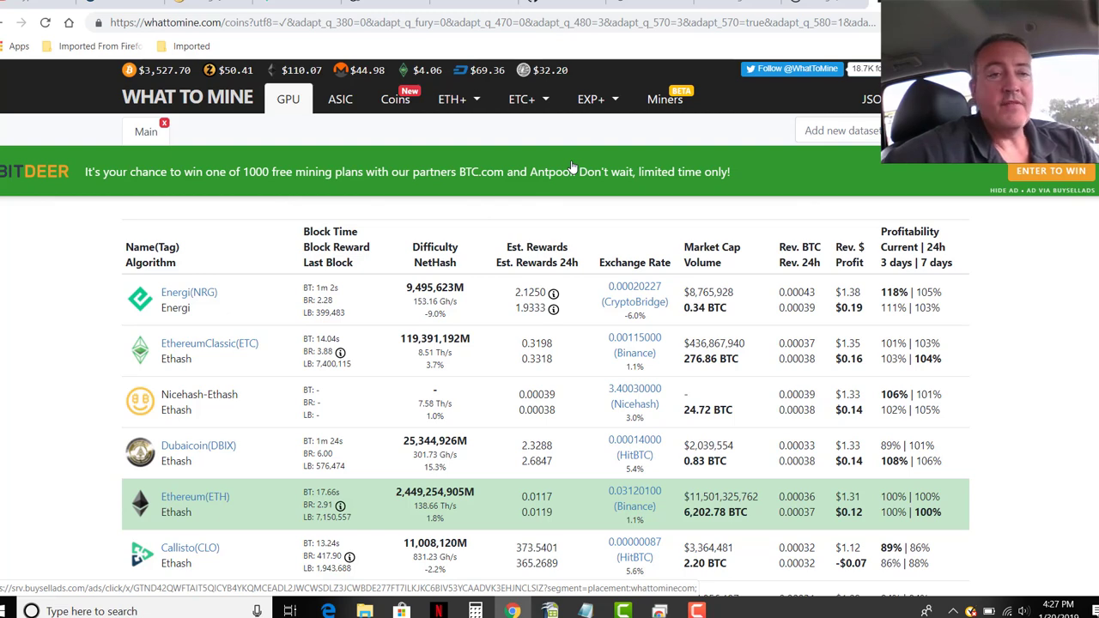
- Check Energi's $0.800794 price and its price history charts on CoinMarketCap, then go to pow-coin.com
left_click(709, 291)
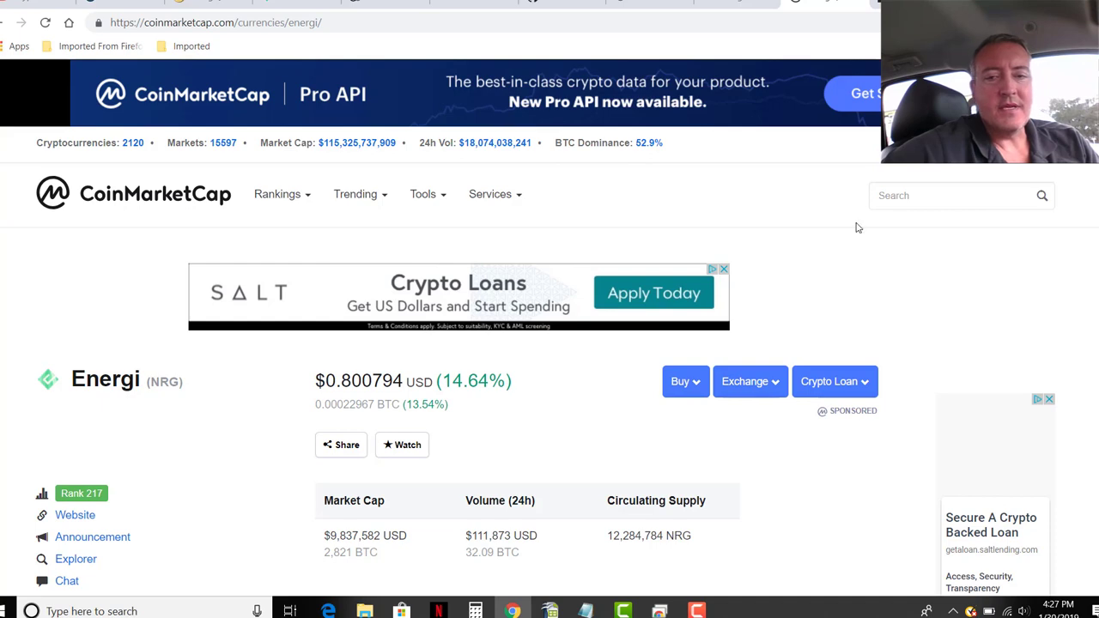
scroll(637, 389, "down", 7)
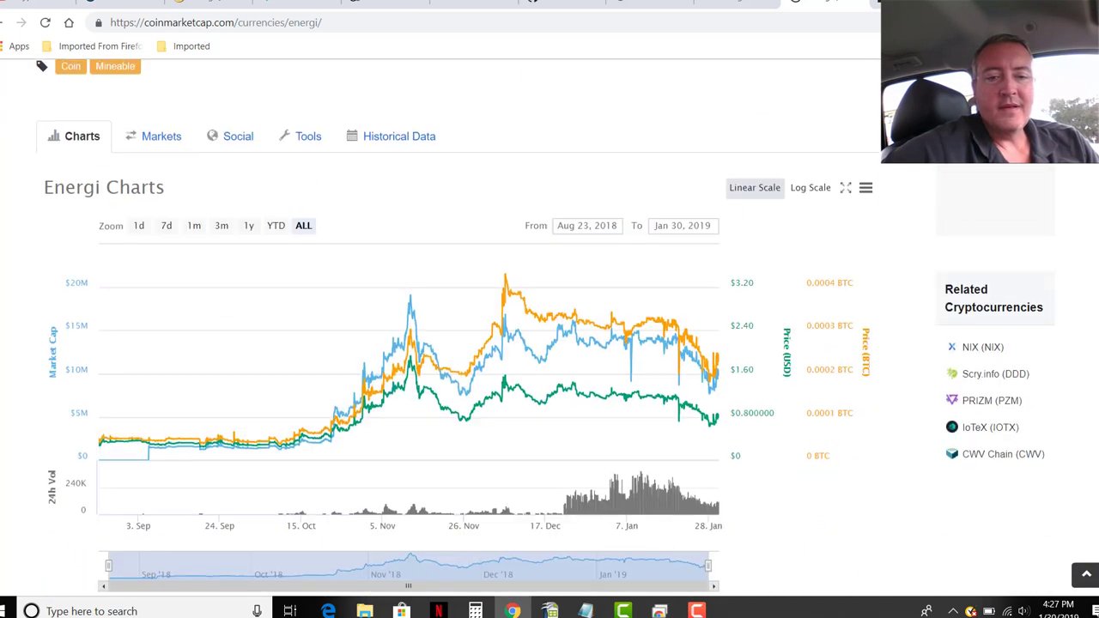
mouse_move(571, 398)
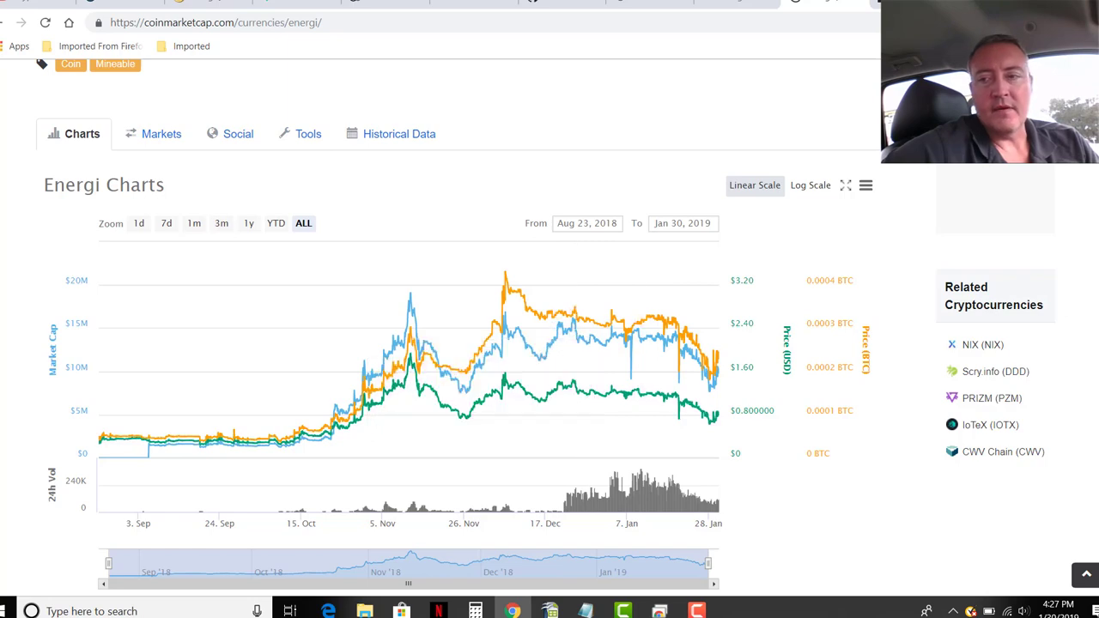
scroll(433, 78, "up", 8)
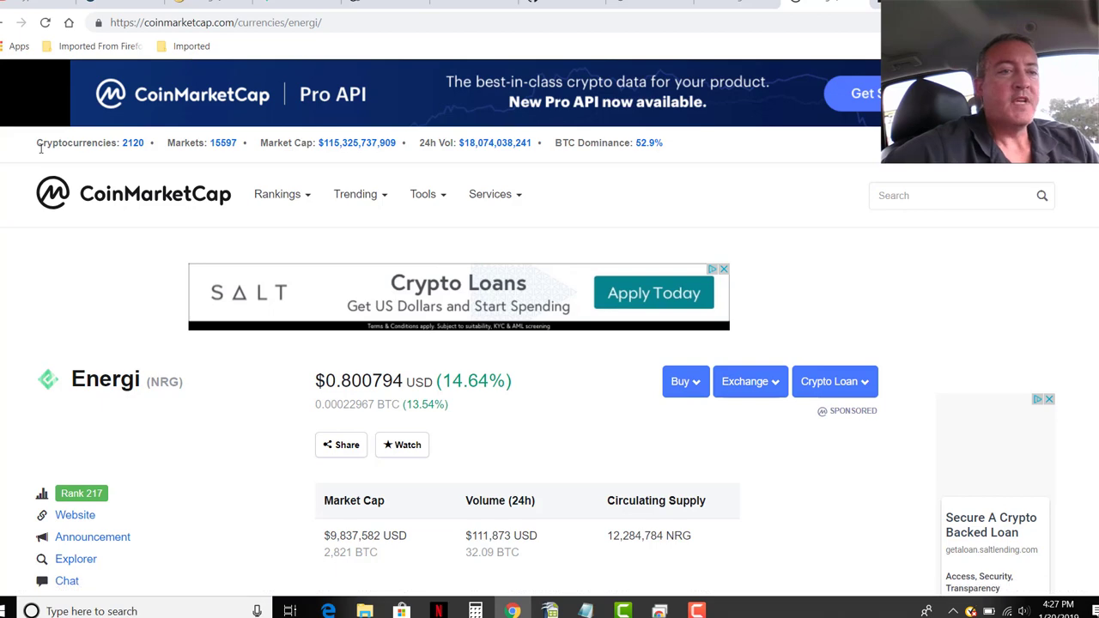
left_click(119, 2)
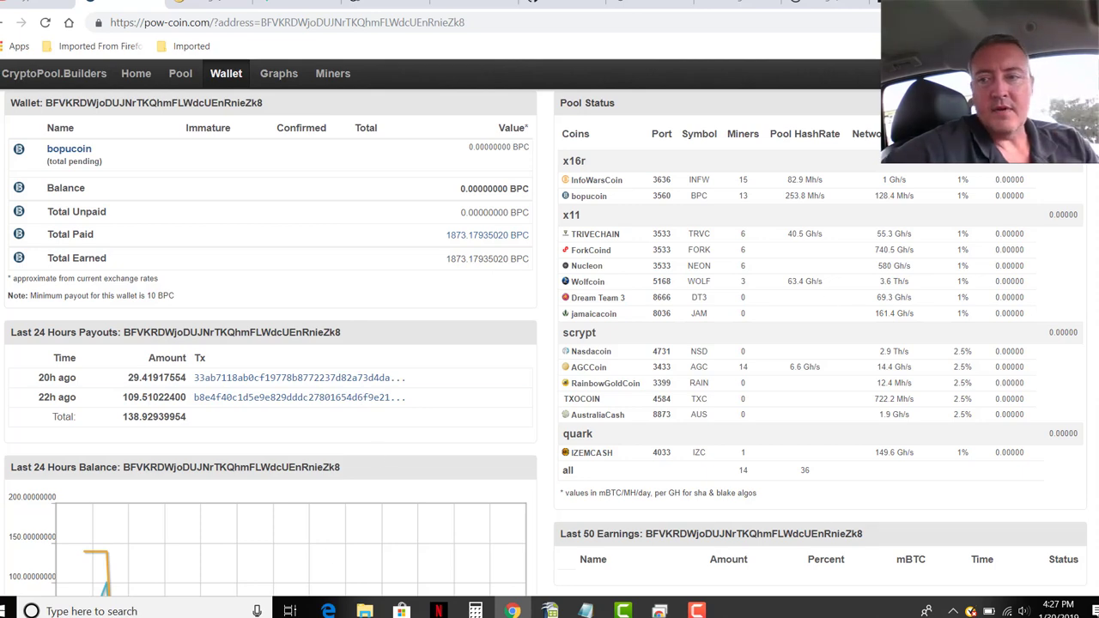
- Scroll the pow-coin.com wallet page to view 1873.17935020 BPC earned and 138.92939954 BPC paid in 24 hours
scroll(550, 344, "down", 2)
scroll(550, 344, "up", 3)
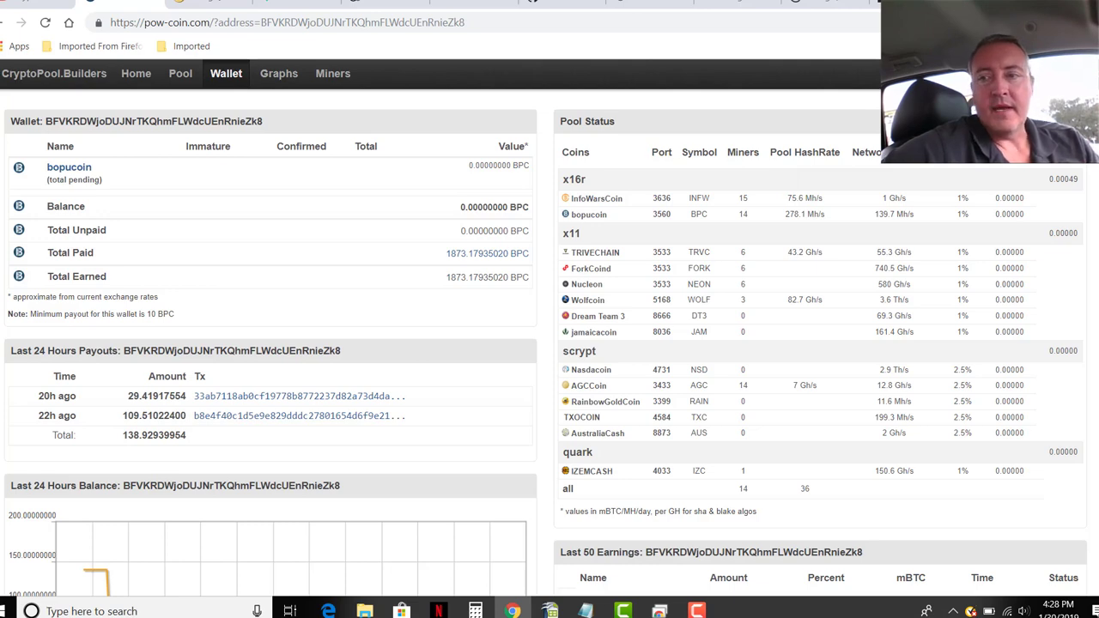
scroll(549, 327, "down", 5)
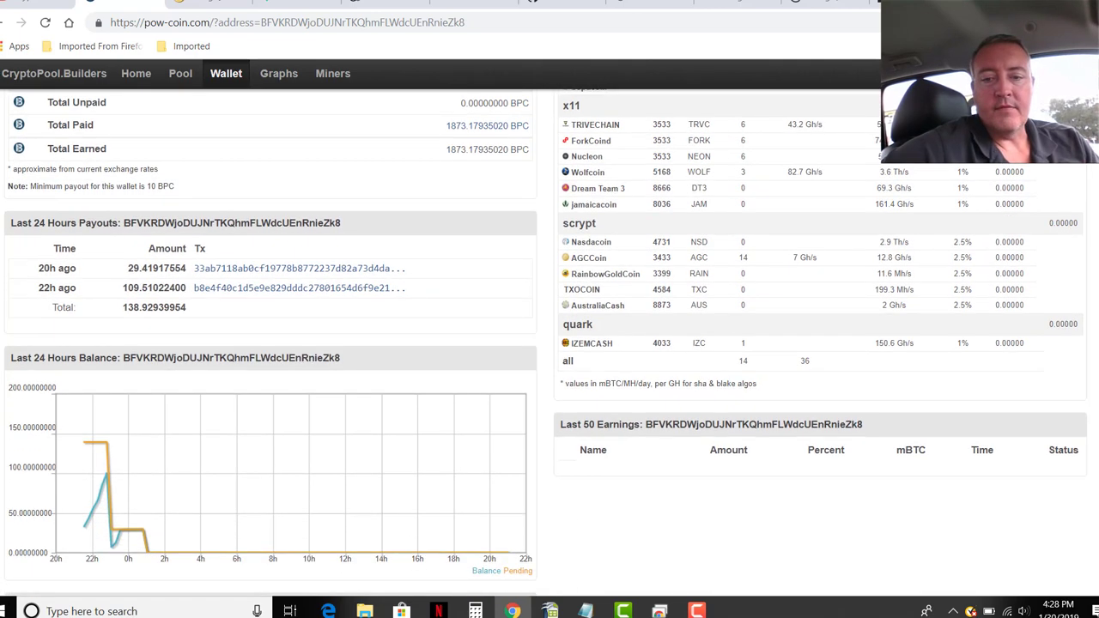
scroll(275, 344, "down", 1)
scroll(275, 344, "up", 6)
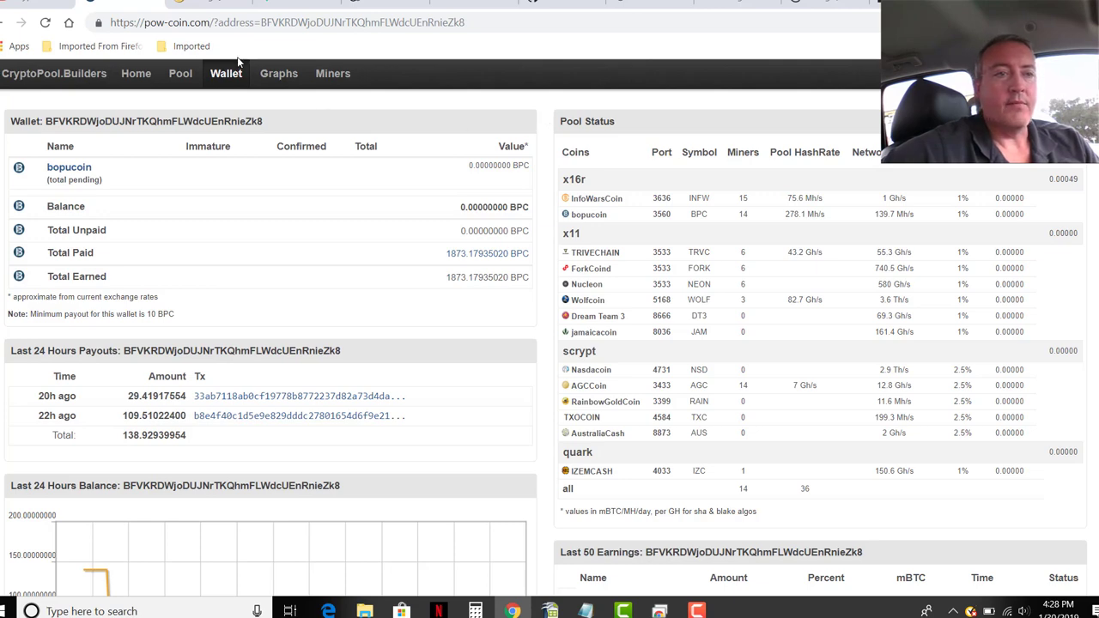
left_click(57, 5)
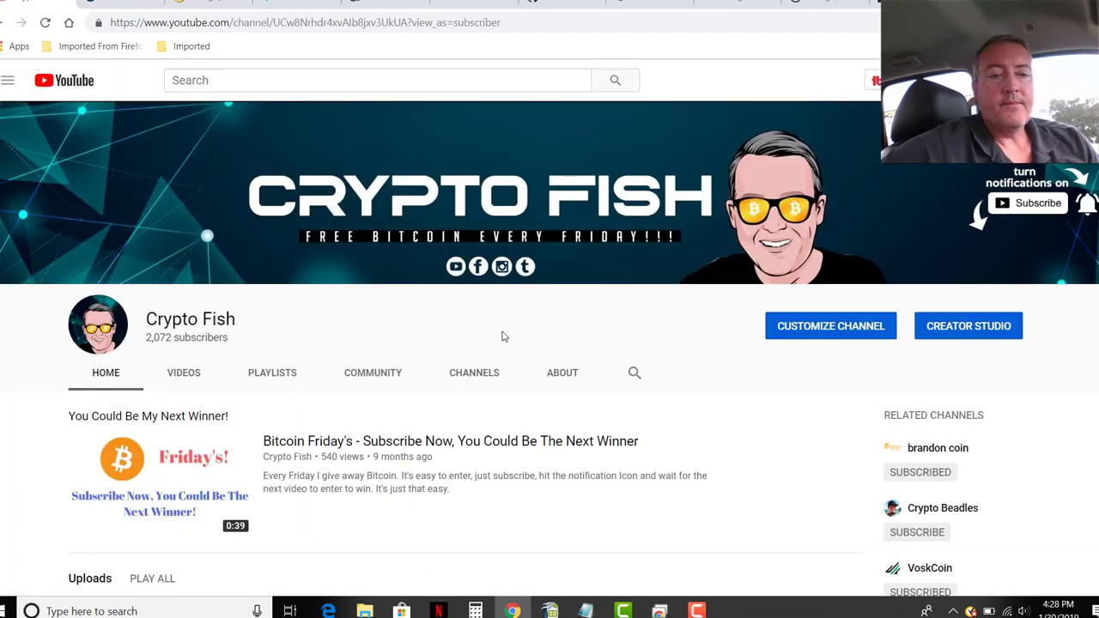